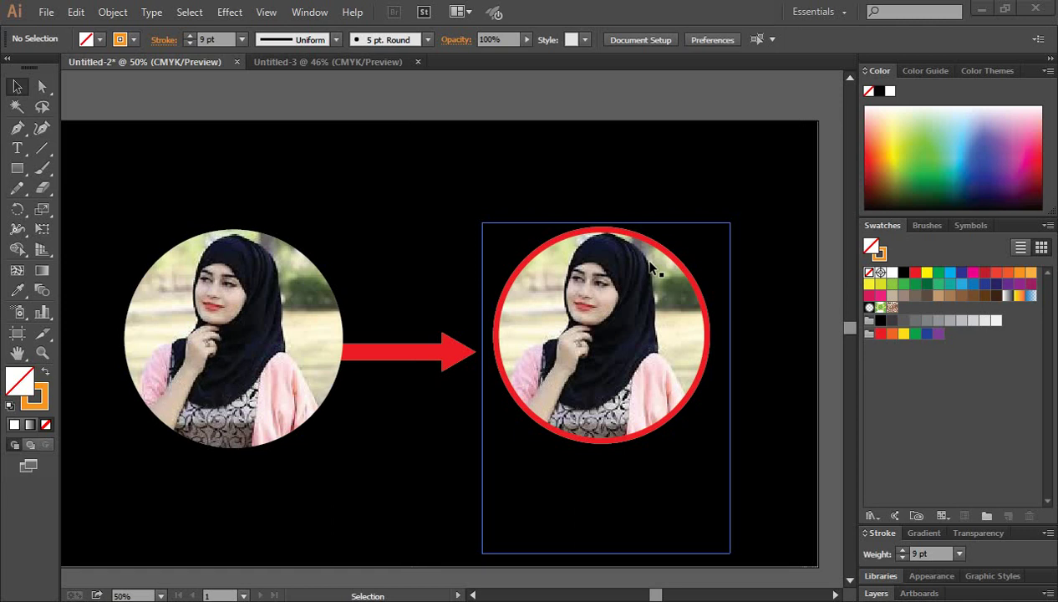
# Deselect the example image and glance at the shape tool options without changing anything.
pyautogui.click(811, 243)
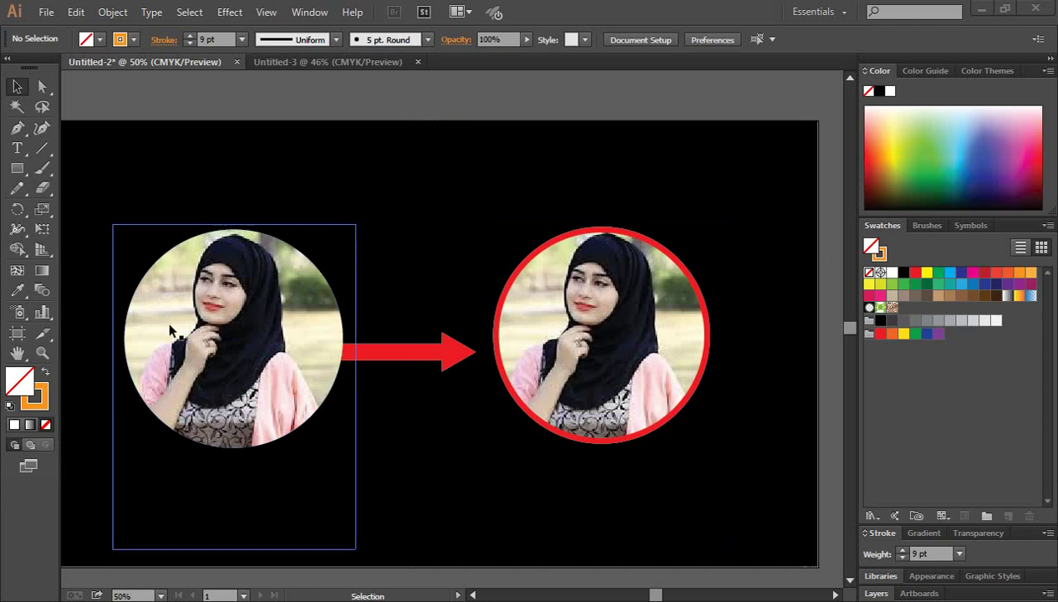
pyautogui.moveTo(17, 168); pyautogui.dragTo(80, 263)
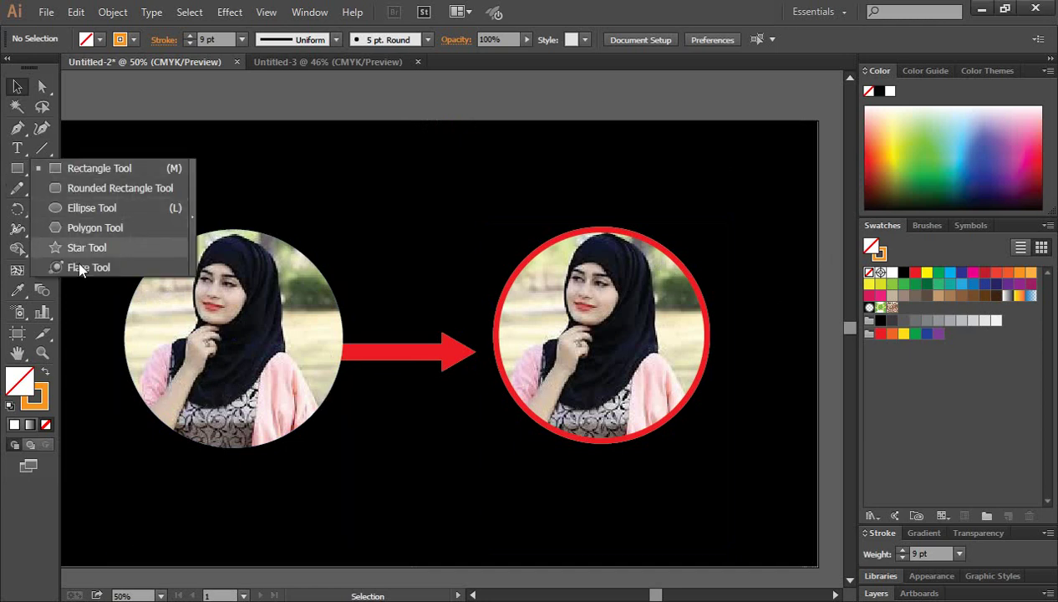
pyautogui.click(466, 116)
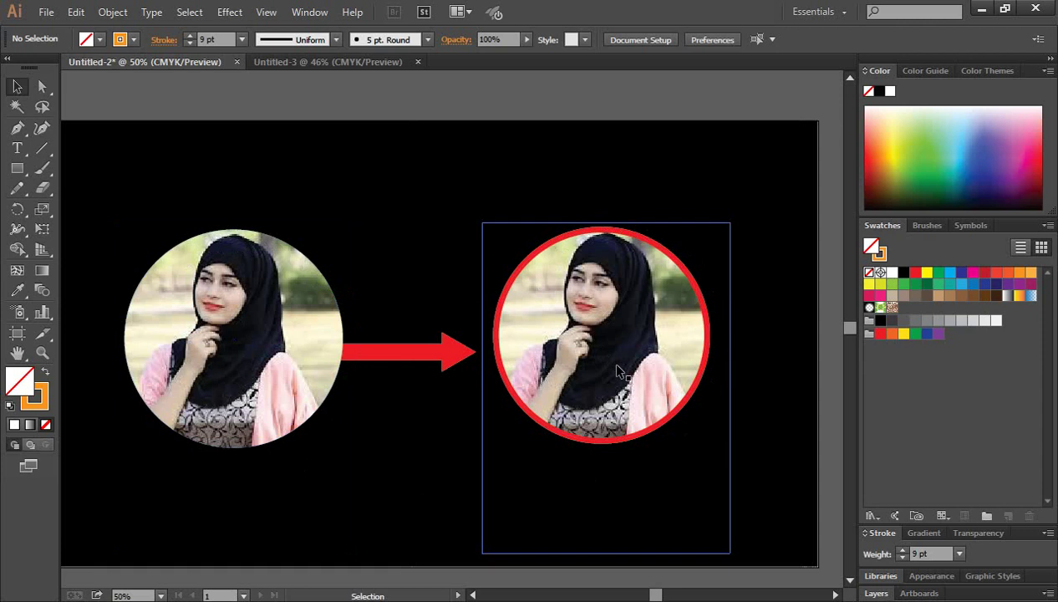
# In Untitled-3, place images.jpg near the artboard centre and embed it.
pyautogui.click(310, 62)
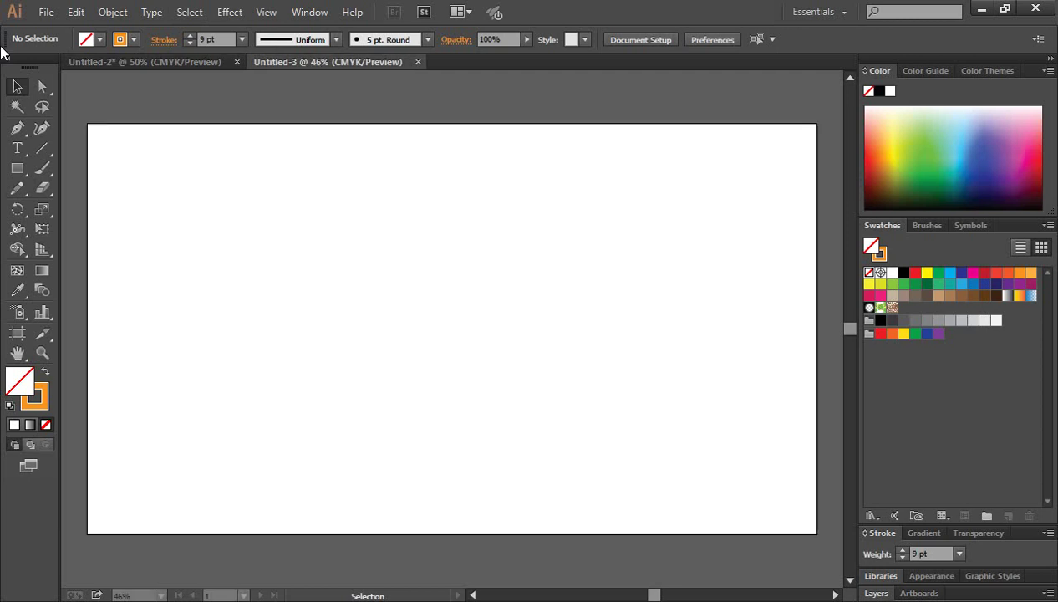
pyautogui.click(46, 11)
pyautogui.click(84, 297)
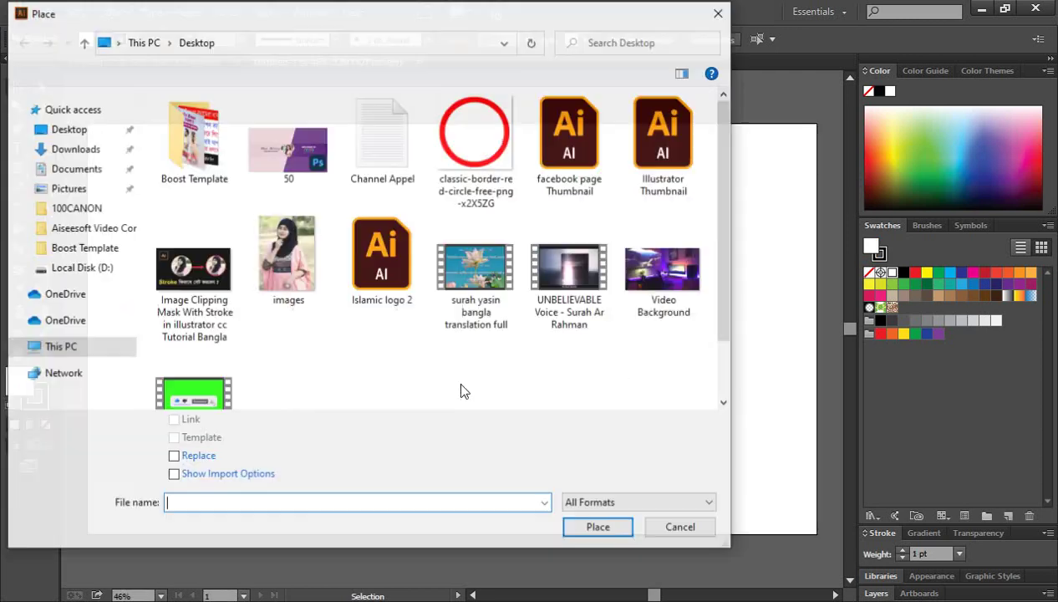
pyautogui.click(311, 293)
pyautogui.click(599, 529)
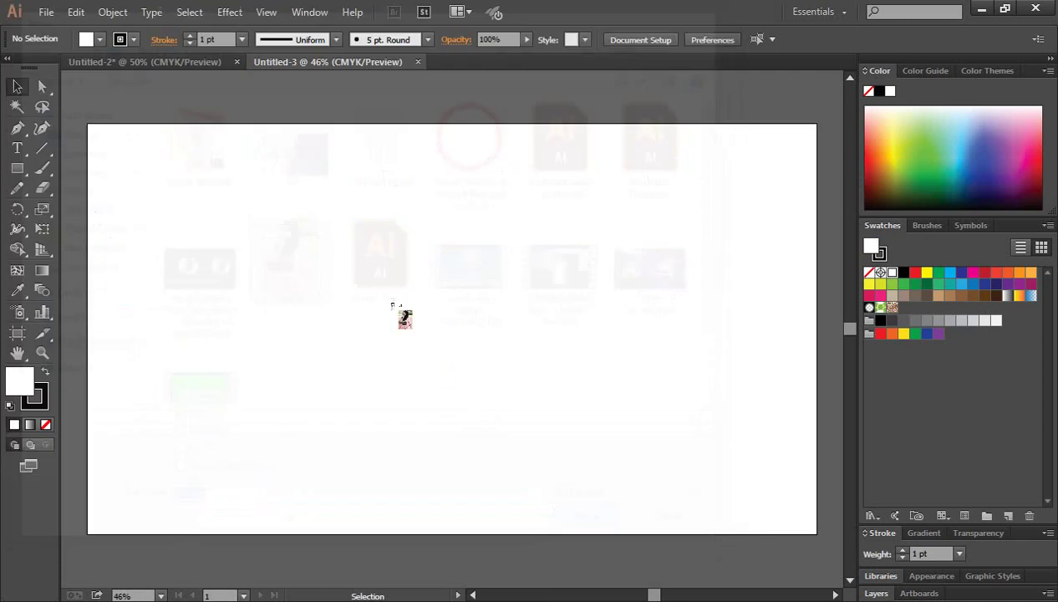
pyautogui.moveTo(460, 322); pyautogui.dragTo(628, 418)
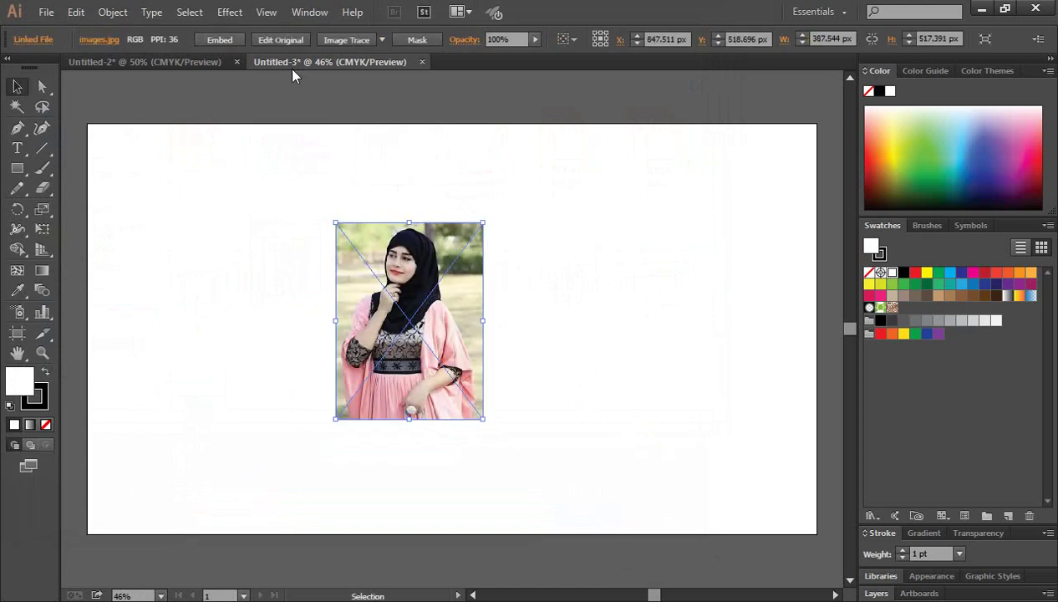
pyautogui.click(224, 38)
pyautogui.click(643, 330)
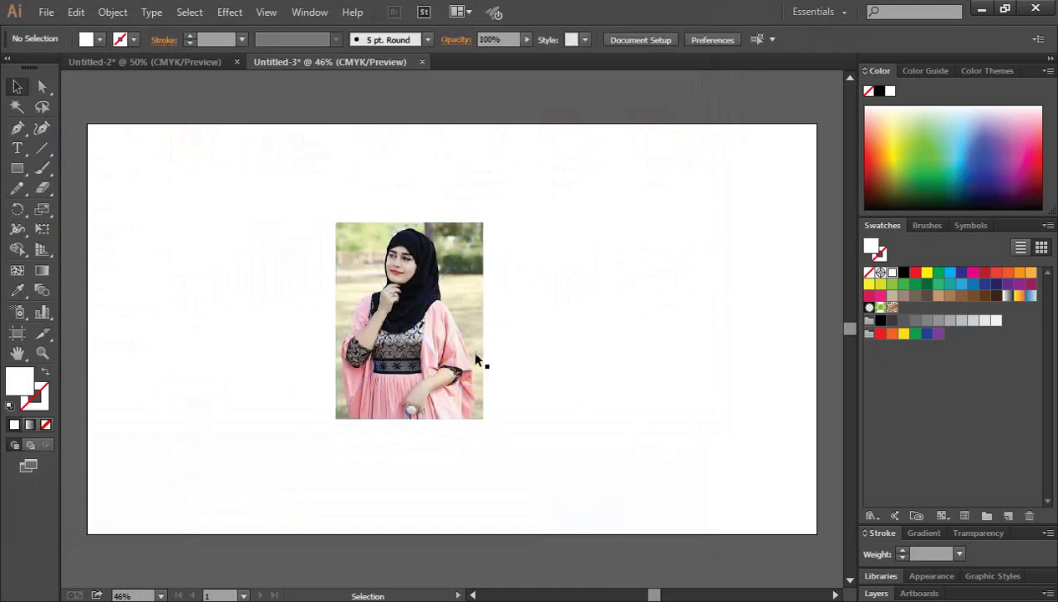
# Draw a small circle over the woman's face and swap fill and stroke to make it an outline.
pyautogui.click(414, 303)
pyautogui.click(17, 168)
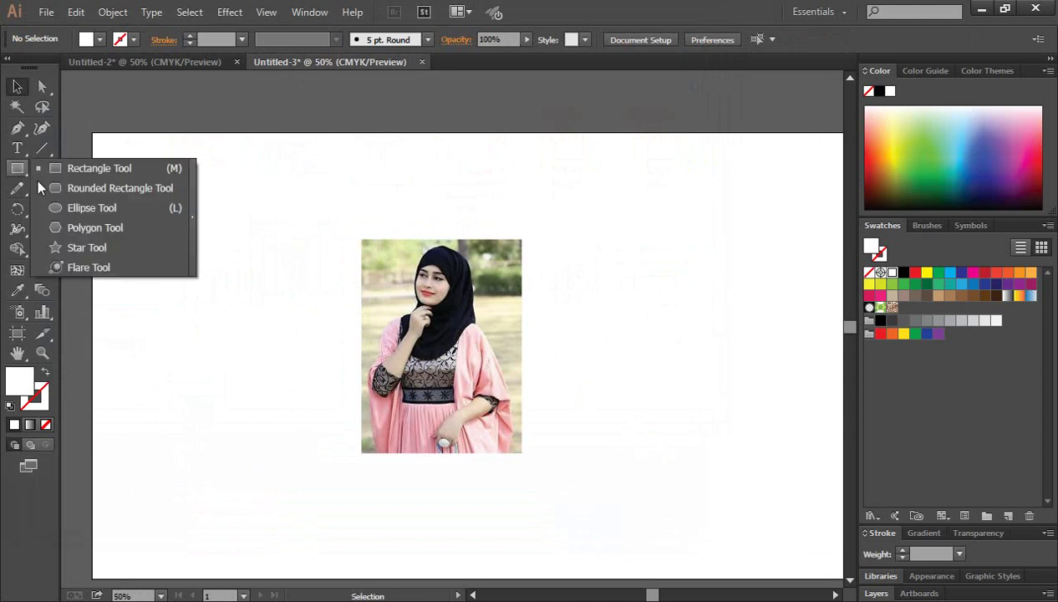
pyautogui.click(94, 209)
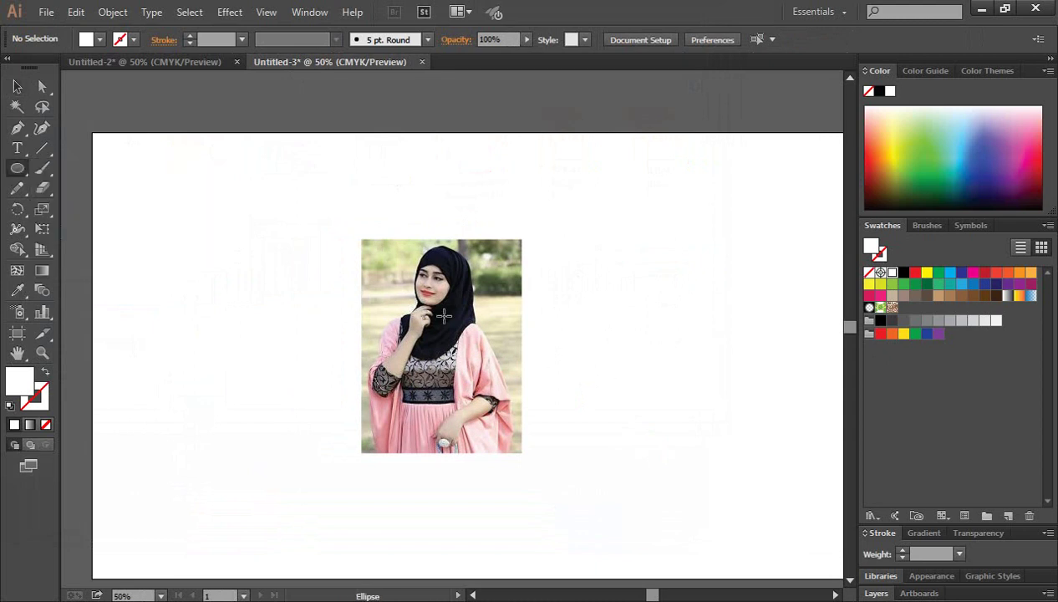
pyautogui.moveTo(431, 312); pyautogui.dragTo(481, 362)
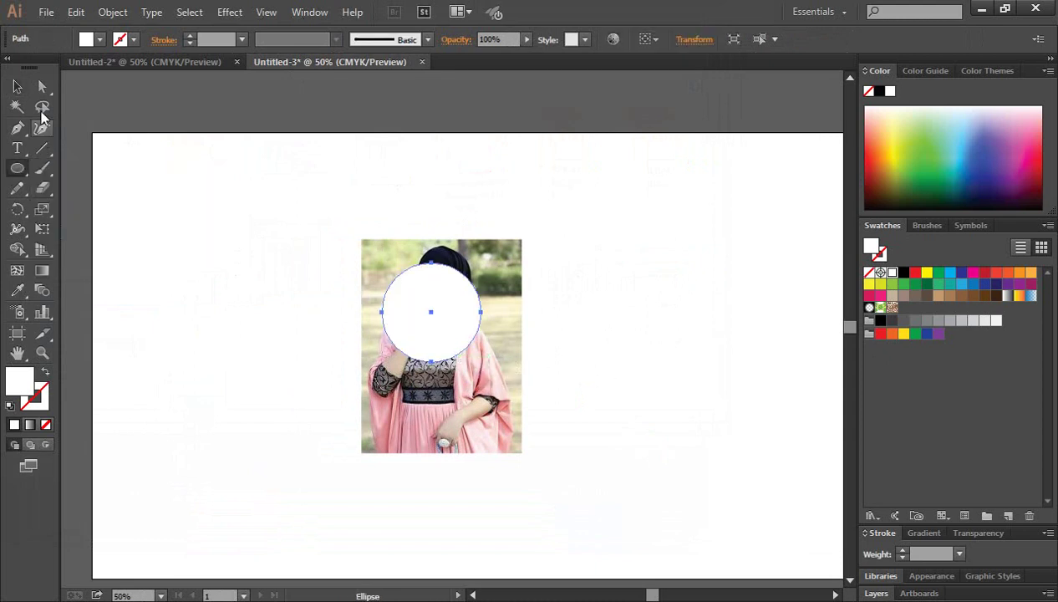
pyautogui.click(17, 86)
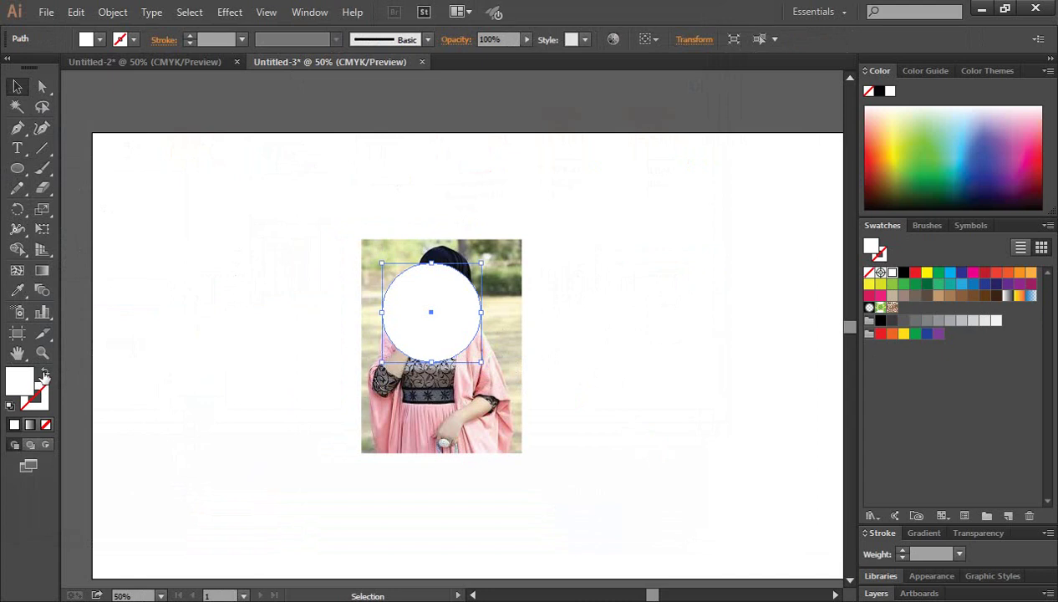
pyautogui.click(45, 376)
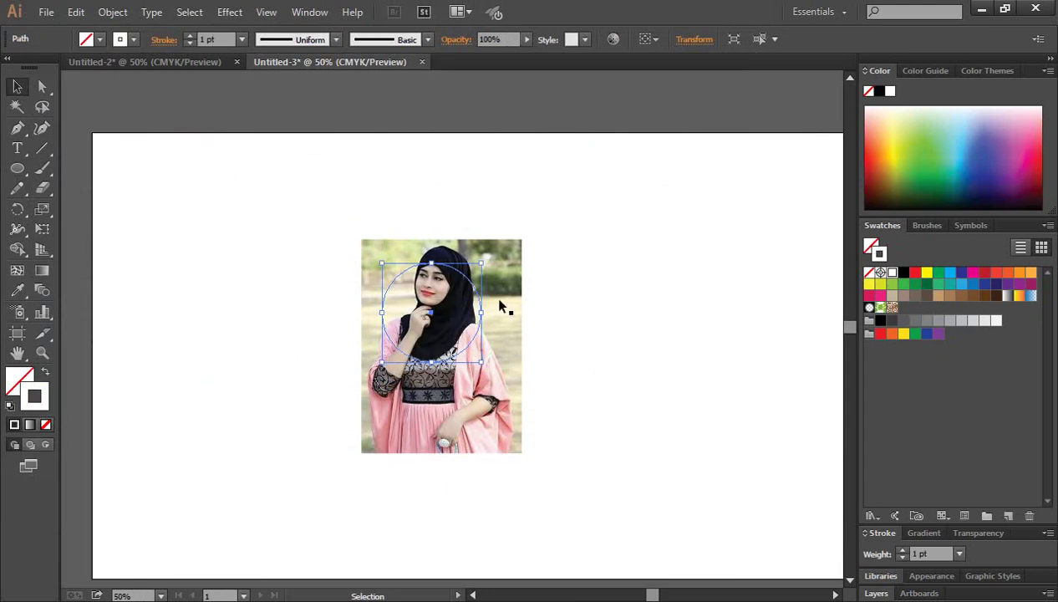
# Move and enlarge the circle over the head, then drag a copy right of the photo.
pyautogui.moveTo(468, 280); pyautogui.dragTo(478, 260)
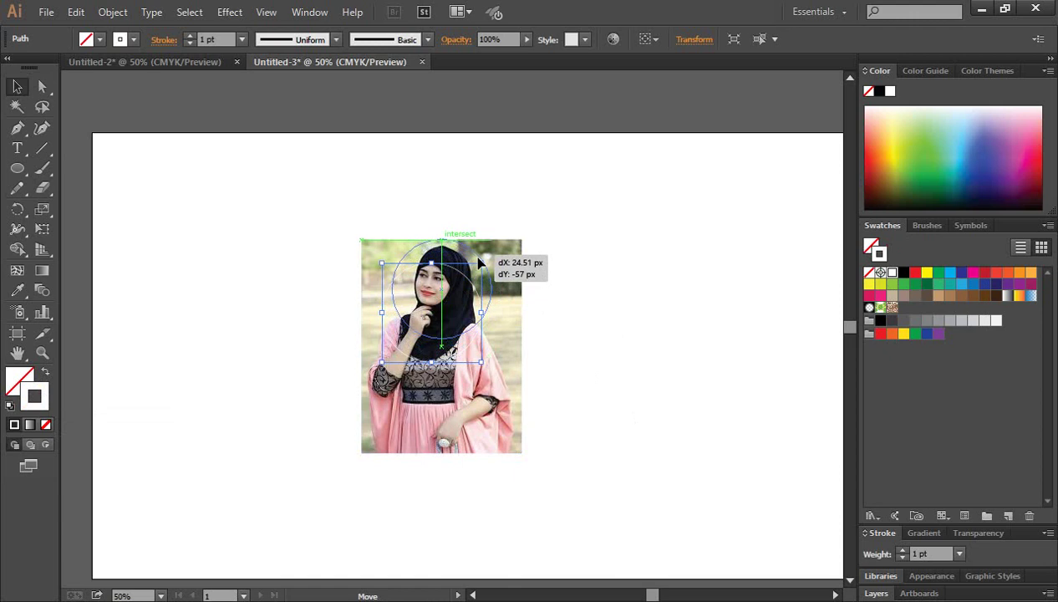
pyautogui.moveTo(478, 263); pyautogui.dragTo(480, 259)
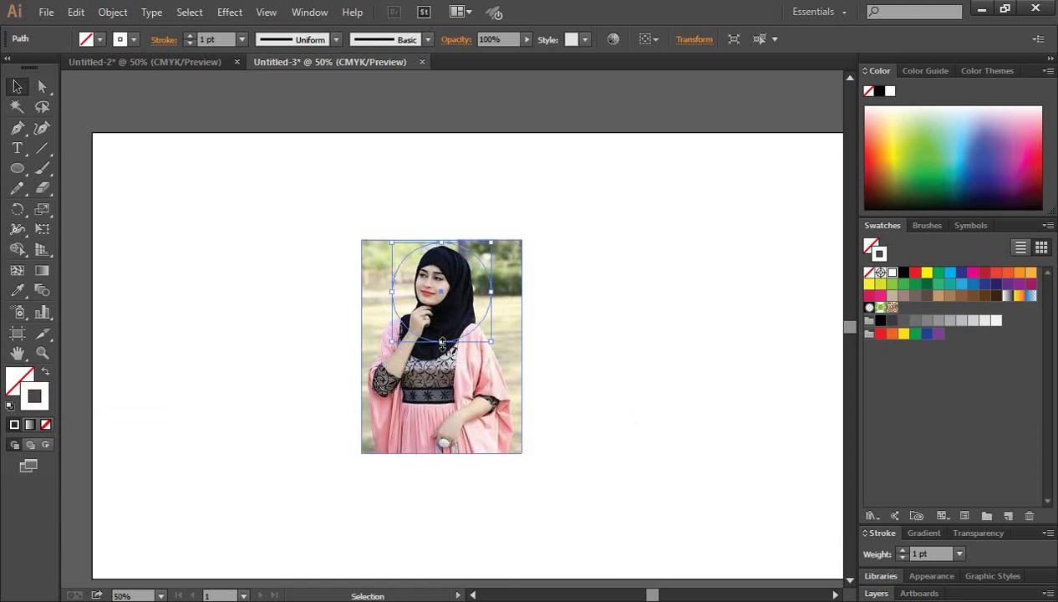
pyautogui.moveTo(445, 342); pyautogui.dragTo(452, 392)
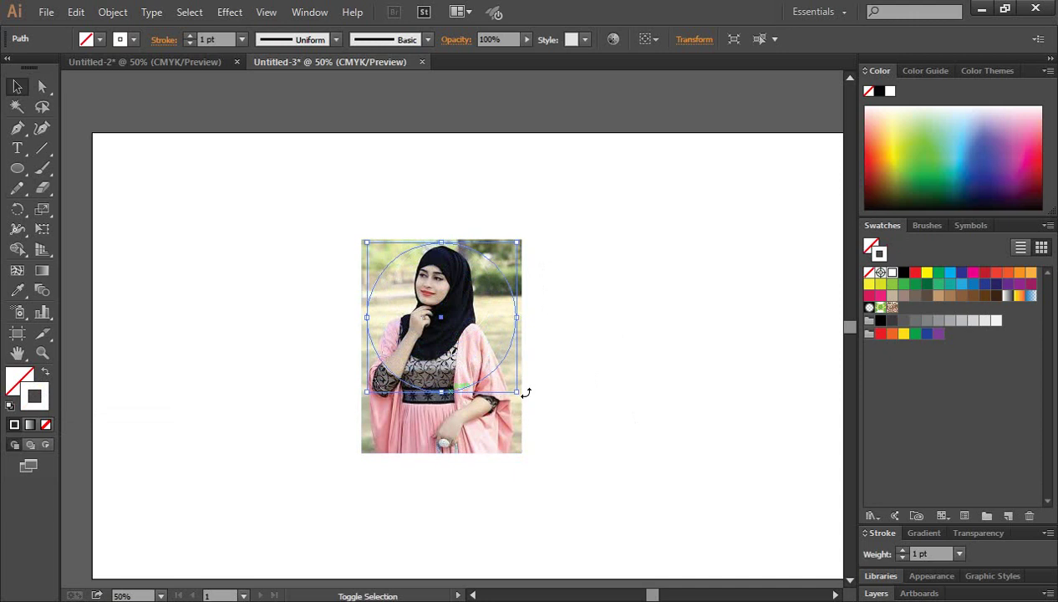
pyautogui.click(612, 350)
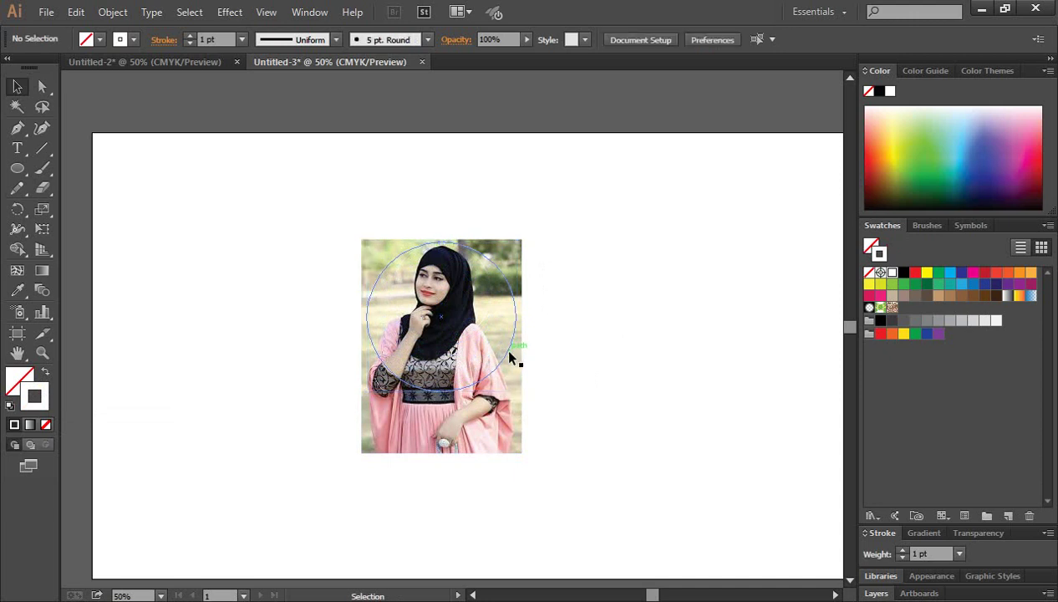
pyautogui.click(507, 358)
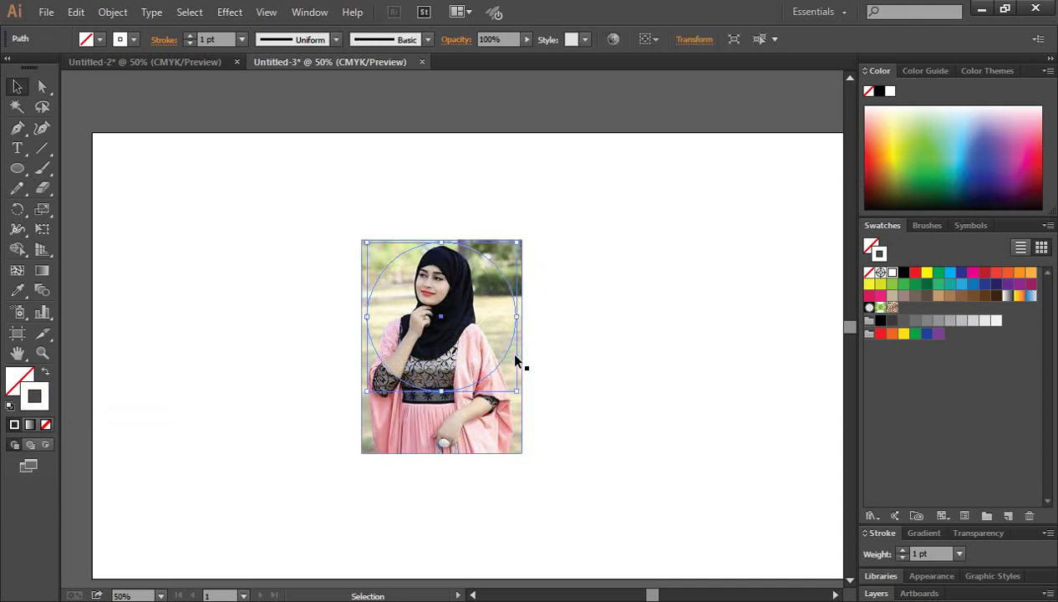
pyautogui.moveTo(511, 358); pyautogui.dragTo(741, 358)
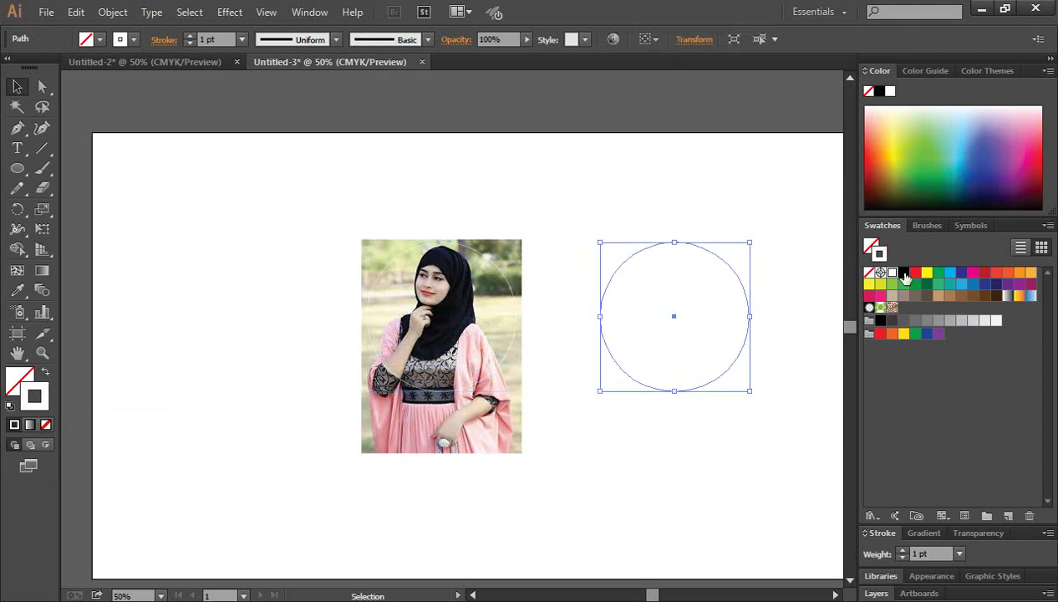
# Give the copied circle on the right a black outline, then click between the circles.
pyautogui.click(904, 273)
pyautogui.click(664, 212)
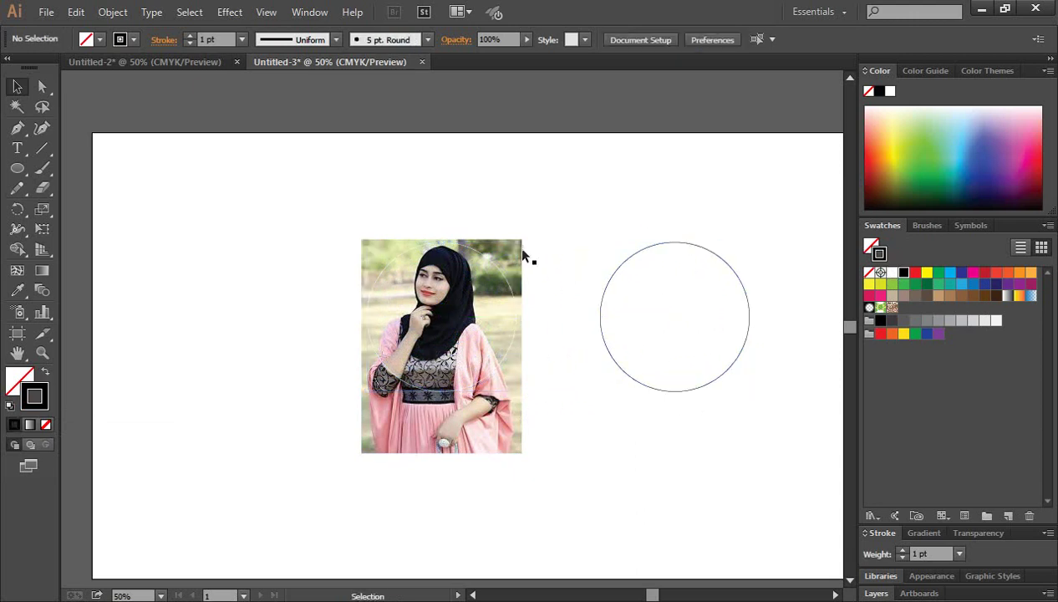
pyautogui.click(493, 264)
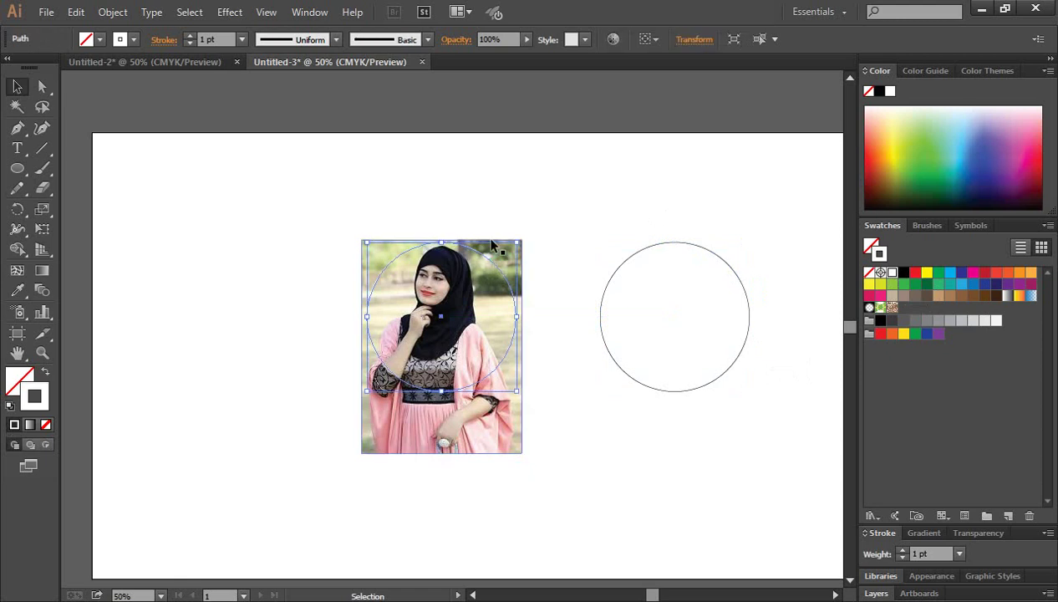
pyautogui.click(702, 290)
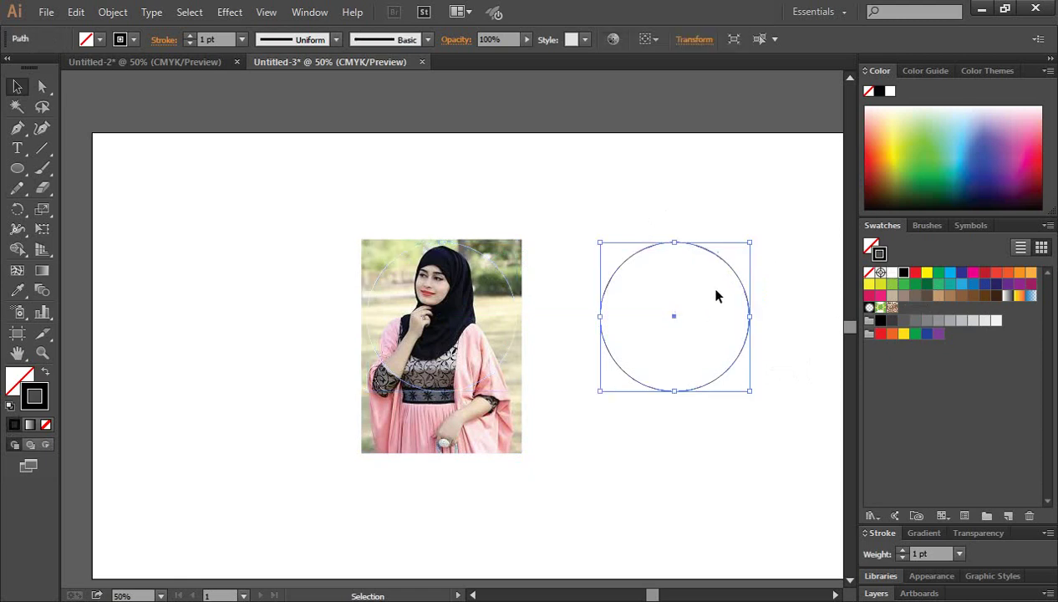
pyautogui.click(650, 210)
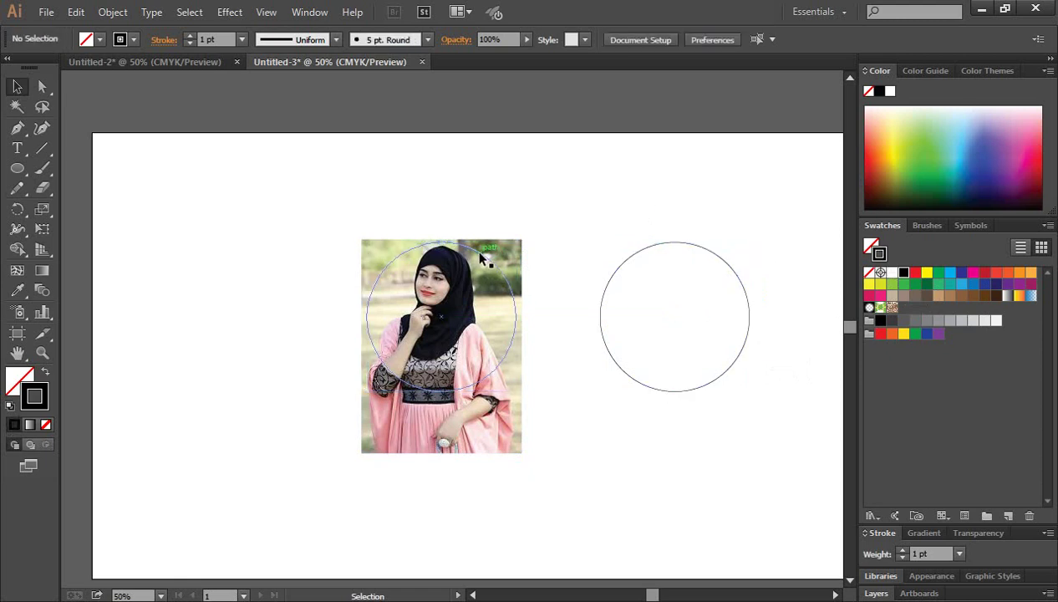
# Marquee-select the photo together with the circle over its face.
pyautogui.click(481, 259)
pyautogui.click(575, 224)
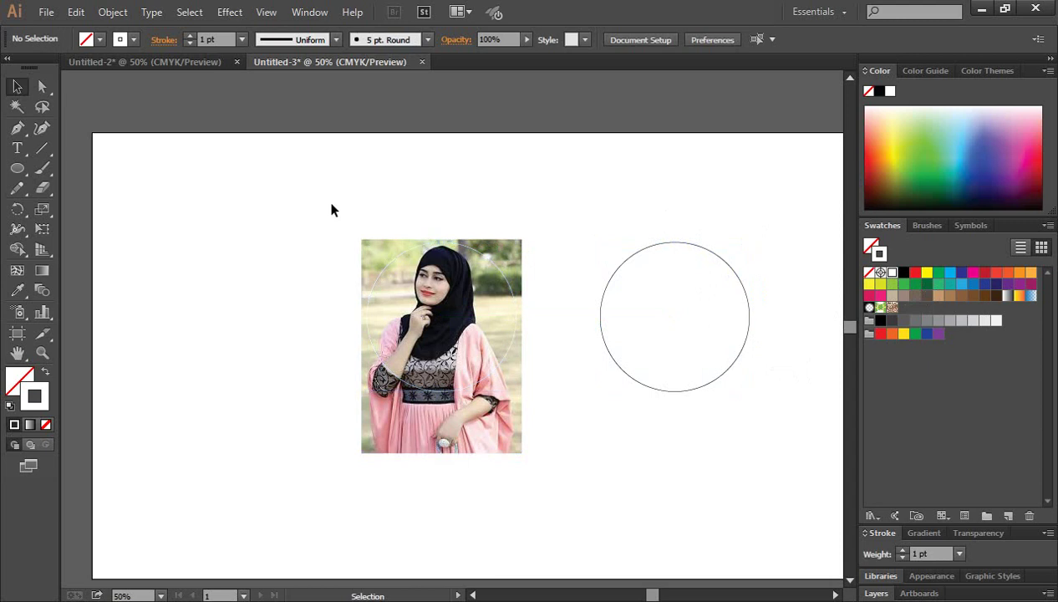
pyautogui.moveTo(331, 210); pyautogui.dragTo(526, 402)
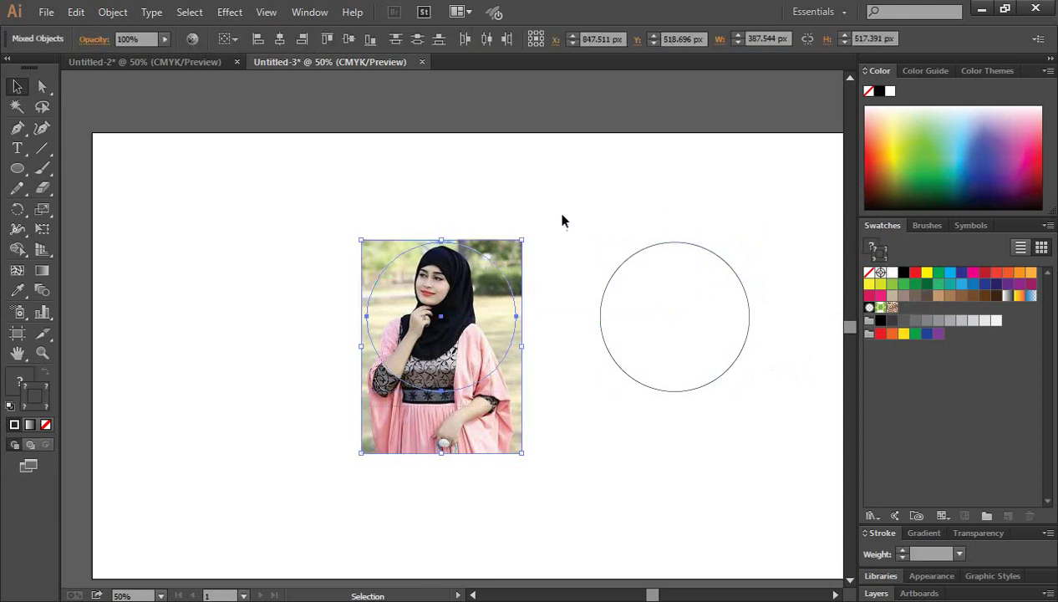
# Apply Make Clipping Mask from the right-click menu to the photo and circle, then deselect.
pyautogui.moveTo(307, 209); pyautogui.dragTo(493, 368)
pyautogui.rightClick(430, 278)
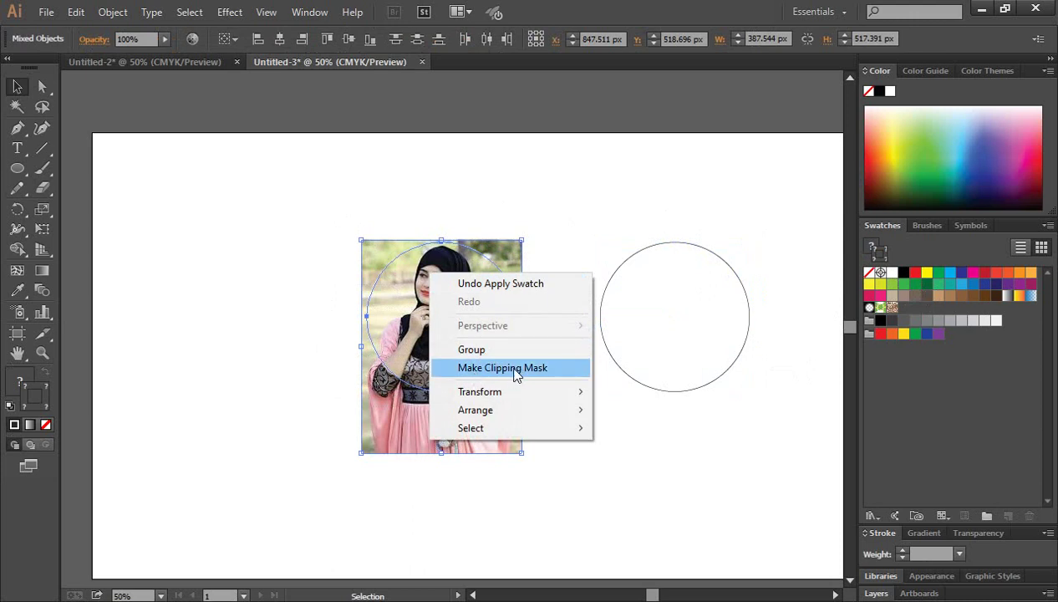
pyautogui.click(515, 370)
pyautogui.click(565, 430)
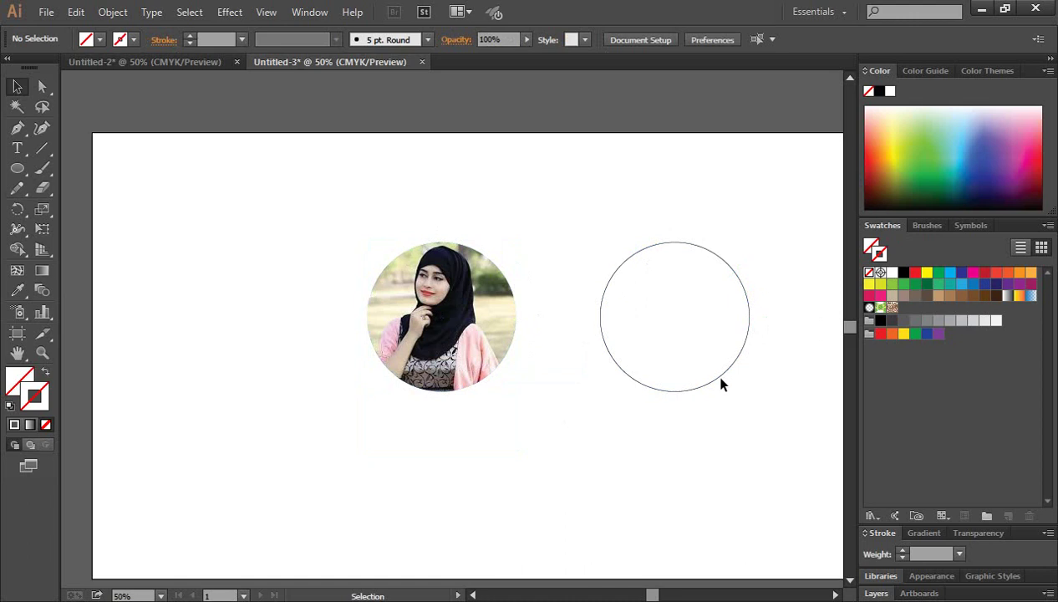
# Zoom in twice on the circular clipped photo and toggle its selection.
pyautogui.click(434, 372)
pyautogui.hotkey('ctrl', '+')
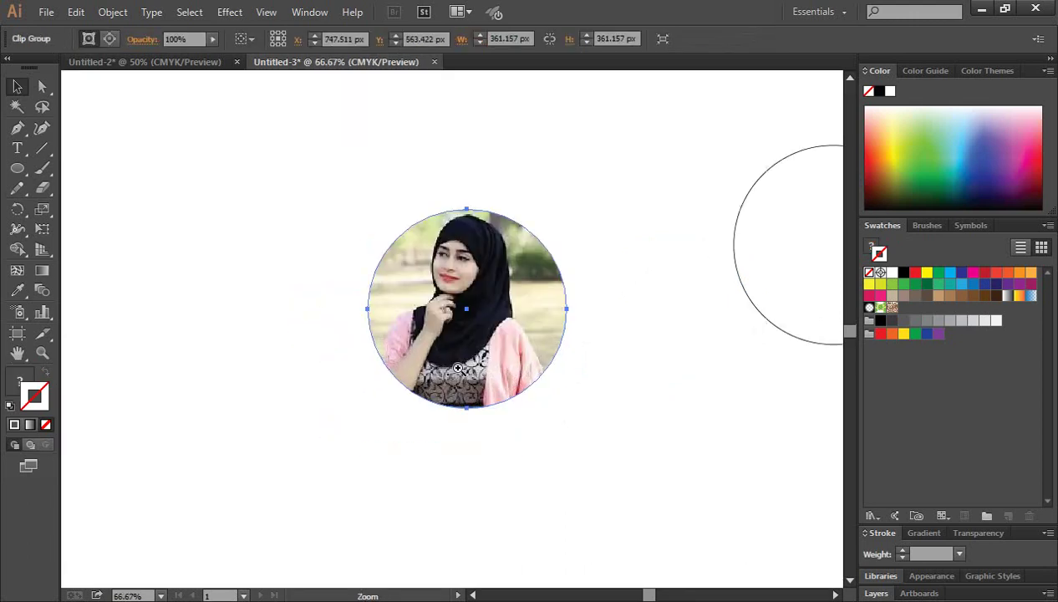
pyautogui.hotkey('ctrl', '+')
pyautogui.click(679, 296)
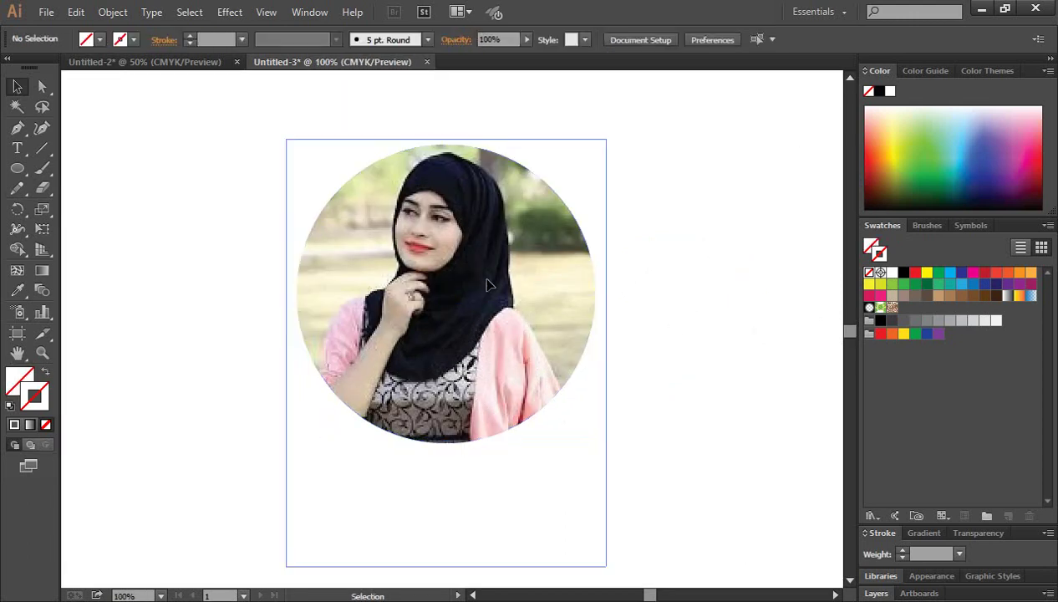
pyautogui.click(489, 284)
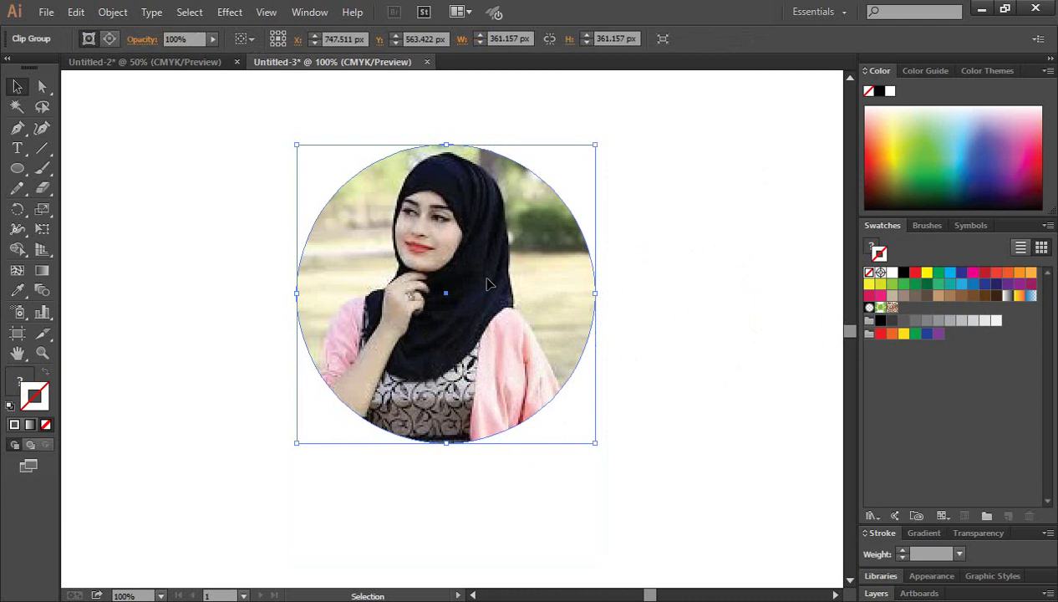
pyautogui.click(701, 326)
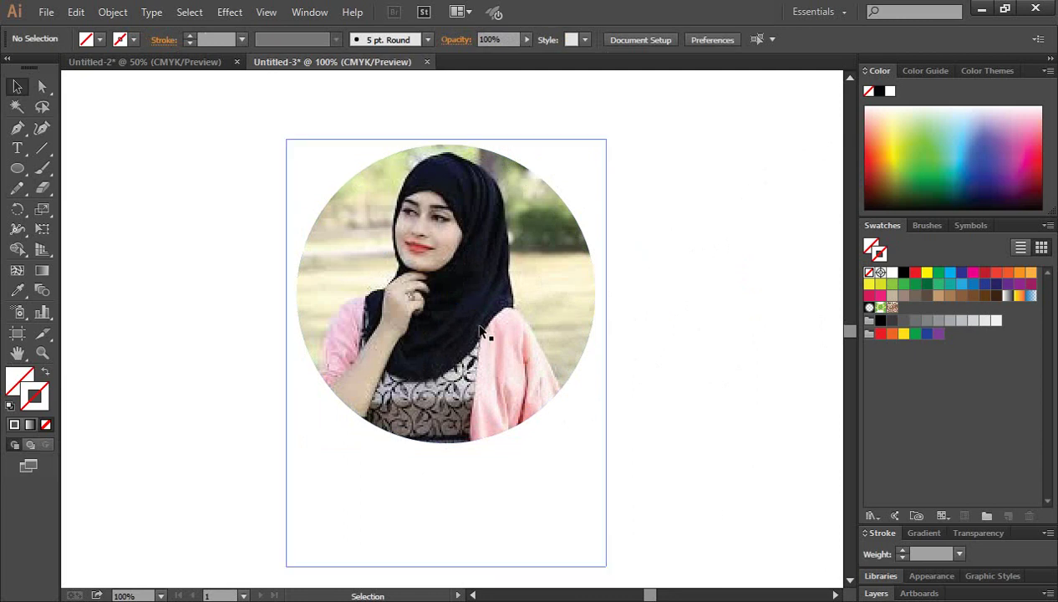
# Zoom out to check the empty circle, then zoom to 100% and select the clipped photo.
pyautogui.hotkey('ctrl', '-')
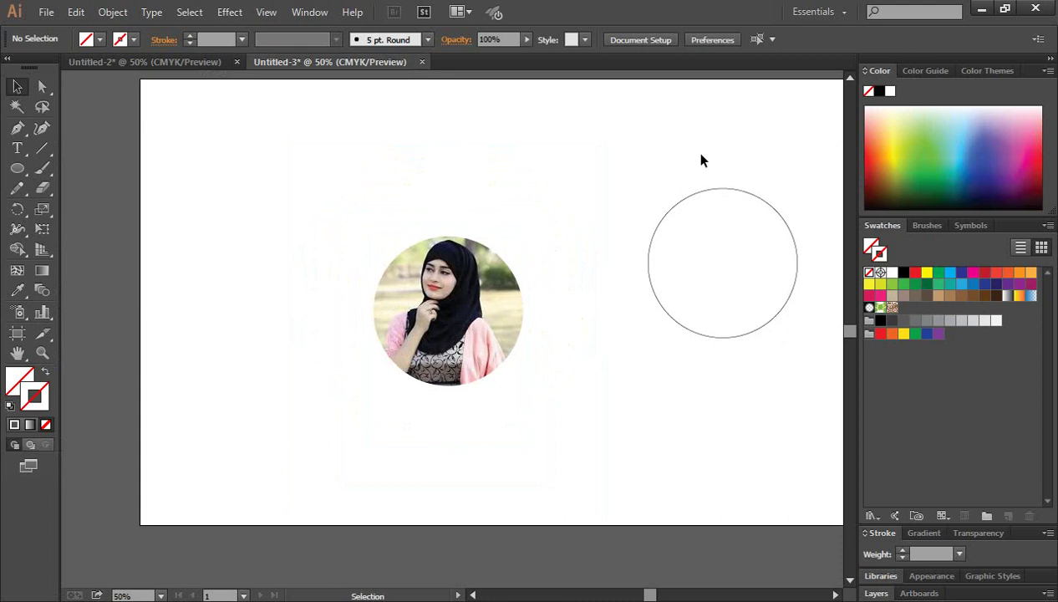
pyautogui.moveTo(731, 223); pyautogui.dragTo(723, 261)
pyautogui.click(698, 421)
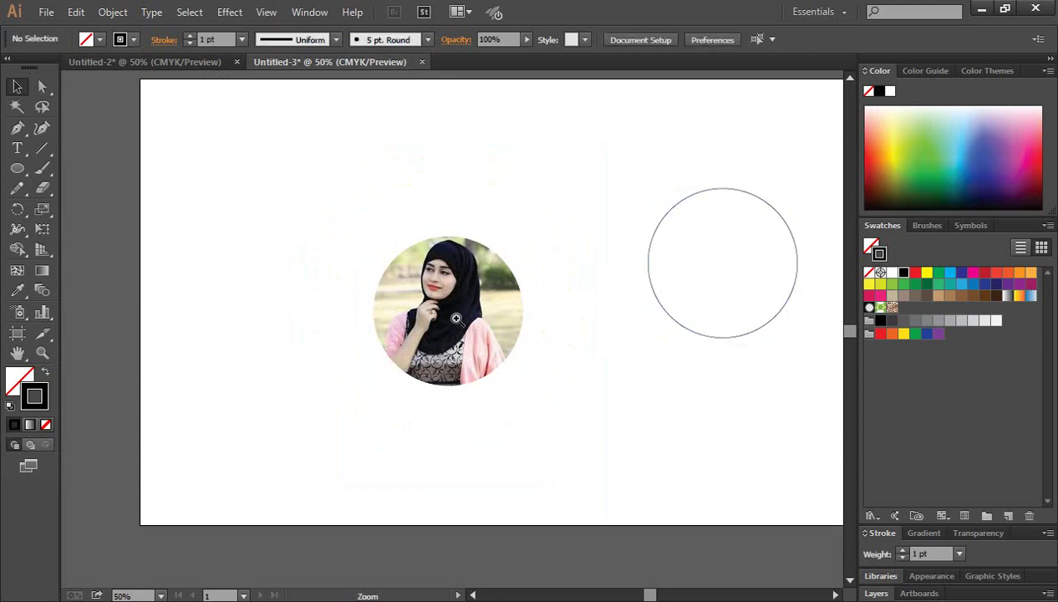
pyautogui.click(464, 293)
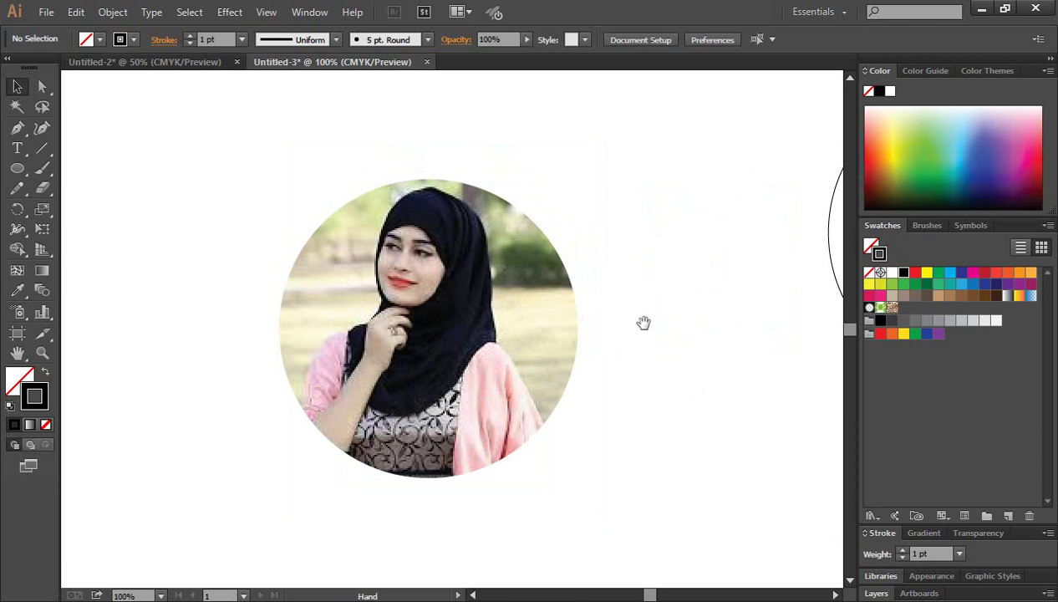
pyautogui.hotkey('ctrl', '+')
pyautogui.click(469, 287)
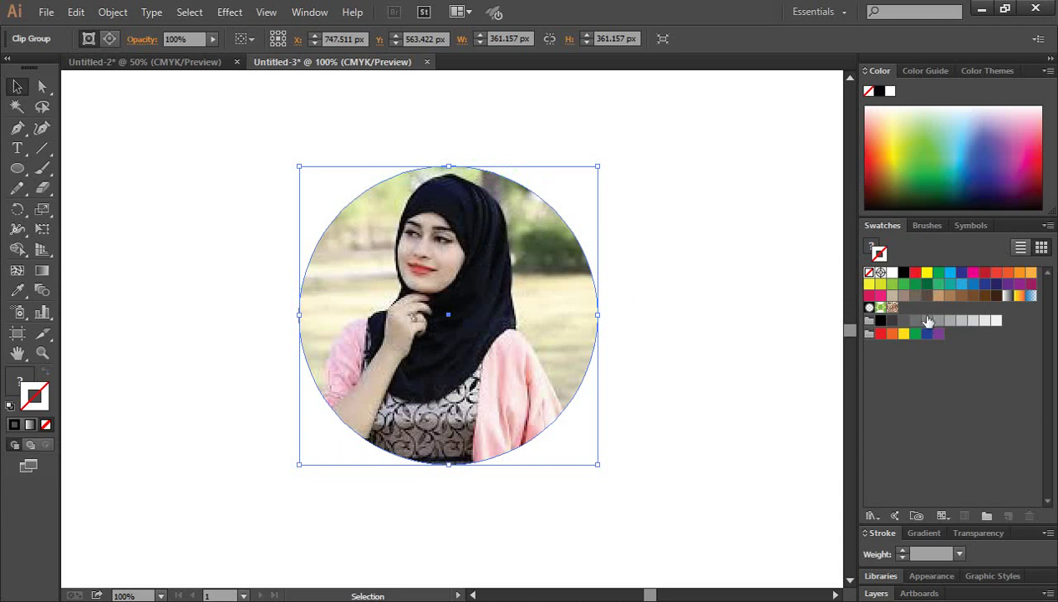
# Apply a black stroke to the clipped photo and toggle selection to check the outline.
pyautogui.click(904, 274)
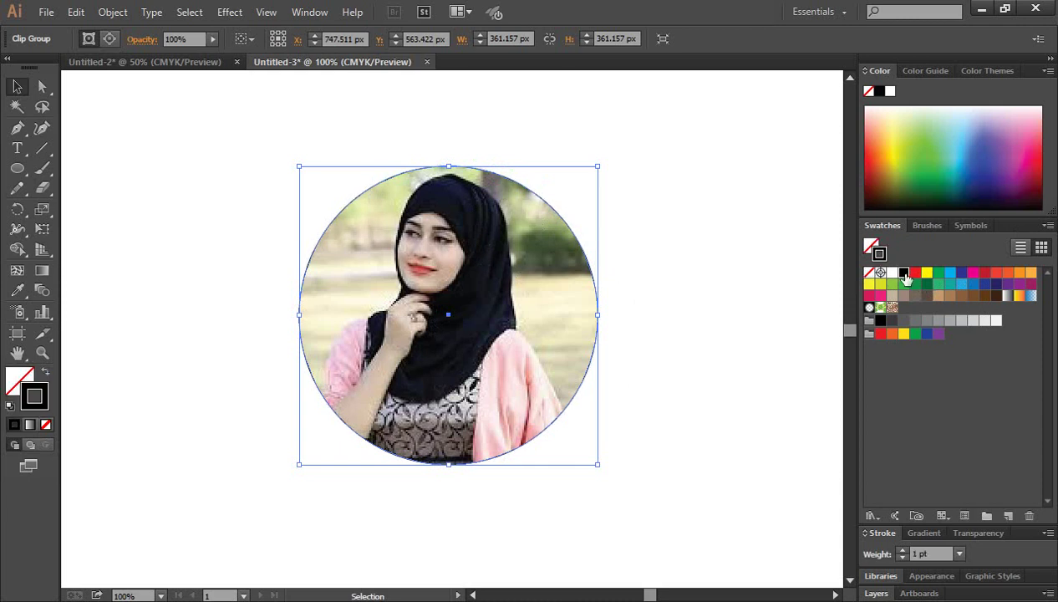
pyautogui.click(770, 335)
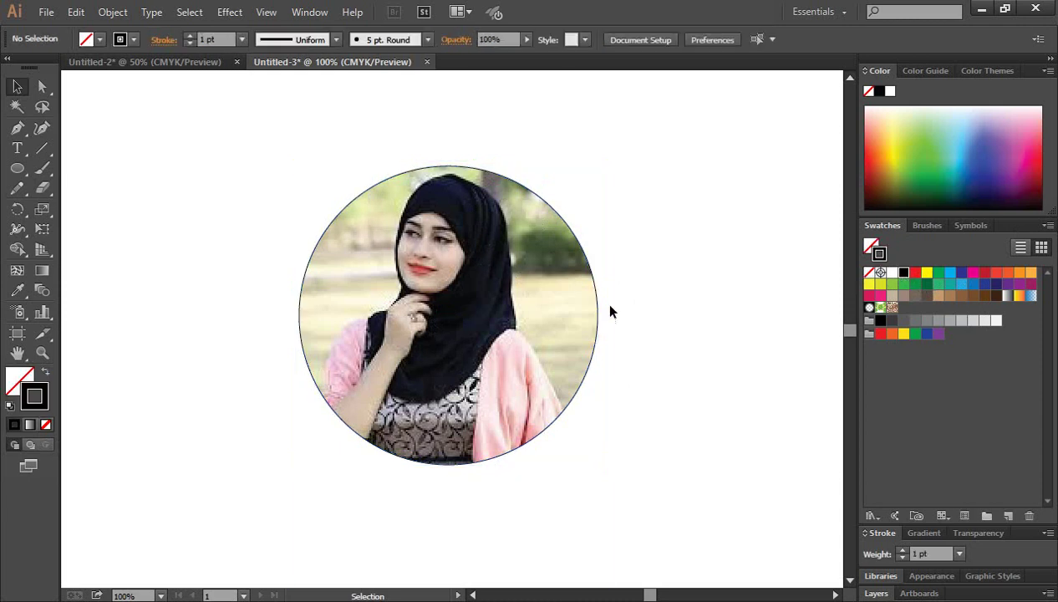
pyautogui.click(559, 288)
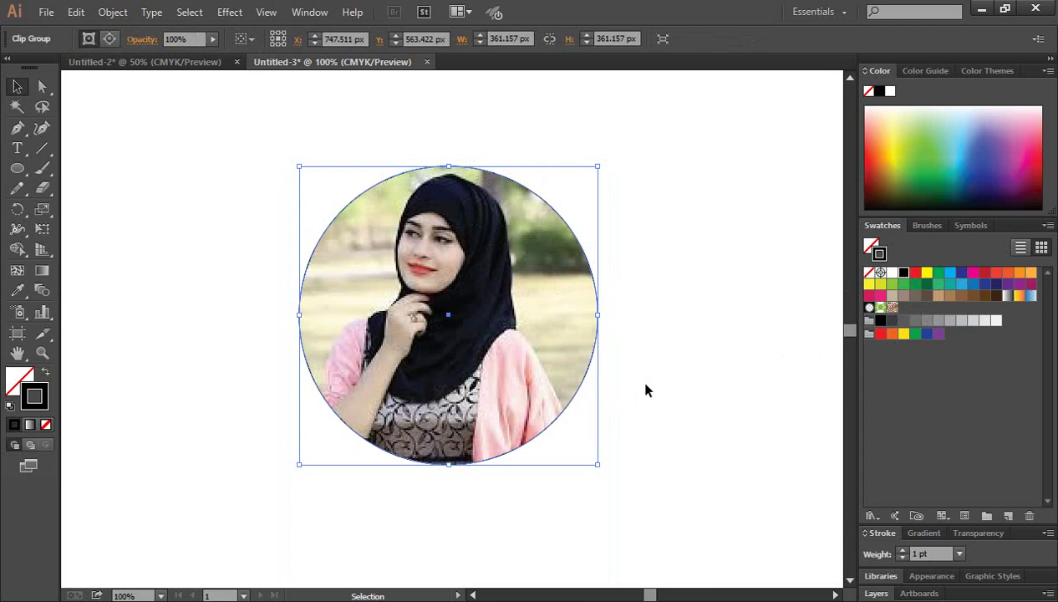
pyautogui.click(666, 377)
pyautogui.click(421, 204)
pyautogui.click(725, 349)
pyautogui.click(518, 295)
pyautogui.click(740, 357)
pyautogui.click(523, 276)
pyautogui.click(712, 337)
pyautogui.click(473, 302)
# Bring up the Stroke panel and keep the black outline at 1 pt weight.
pyautogui.click(919, 532)
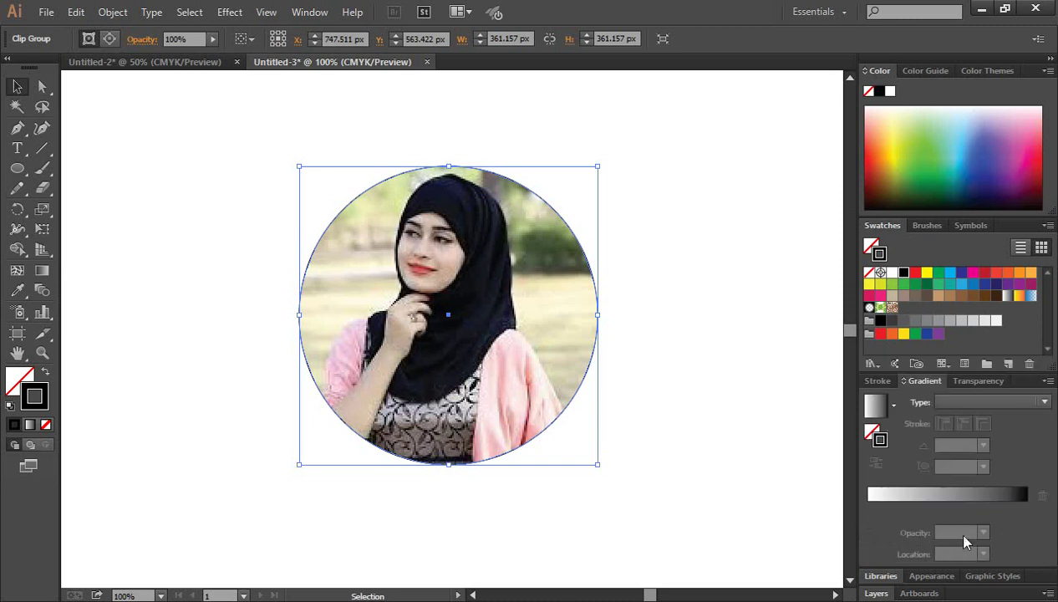
pyautogui.click(975, 385)
pyautogui.click(878, 473)
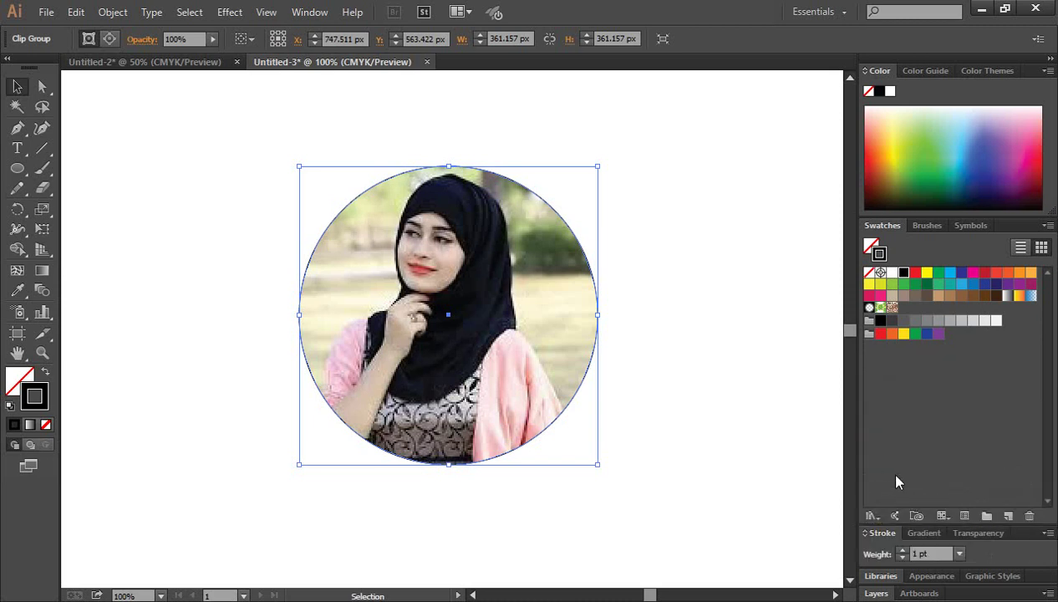
pyautogui.click(902, 553)
pyautogui.click(903, 550)
pyautogui.click(308, 12)
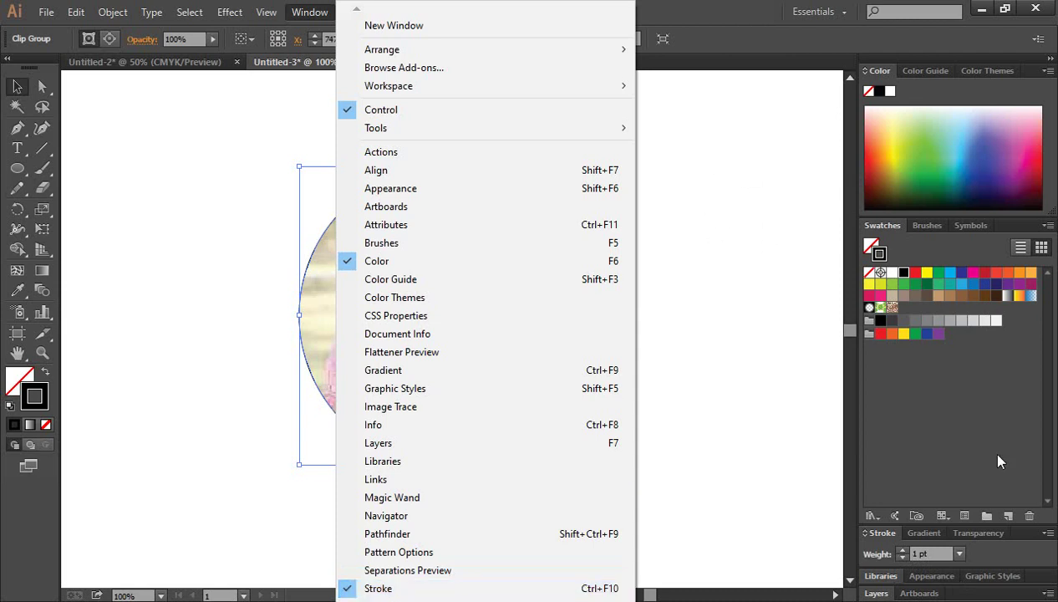
# Reselect the clipped photo and raise its stroke weight to 9 pt, hiding edges.
pyautogui.click(736, 337)
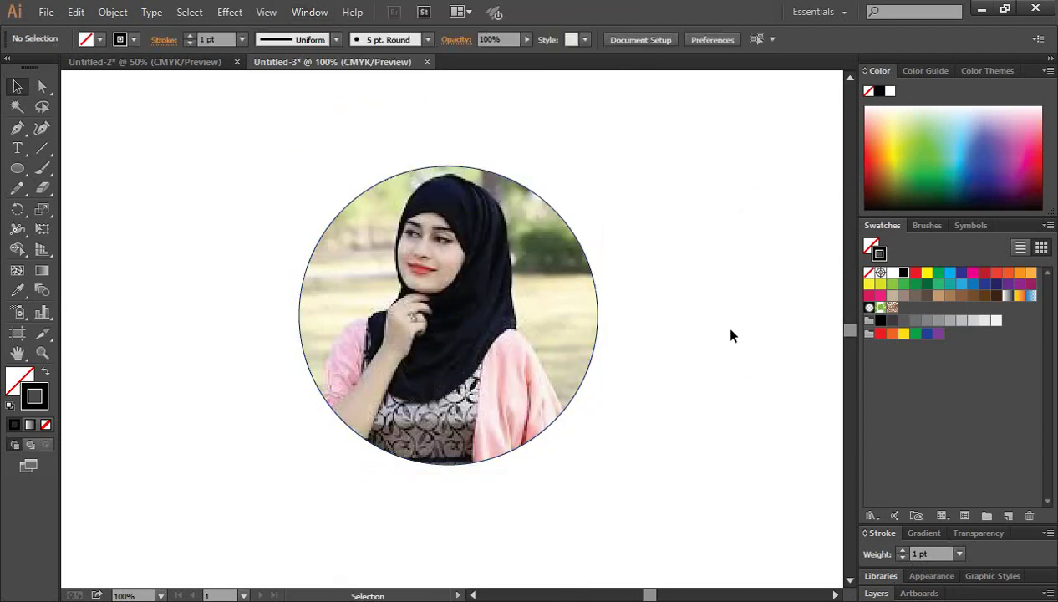
pyautogui.scroll(-1, 677, 305)
pyautogui.click(513, 235)
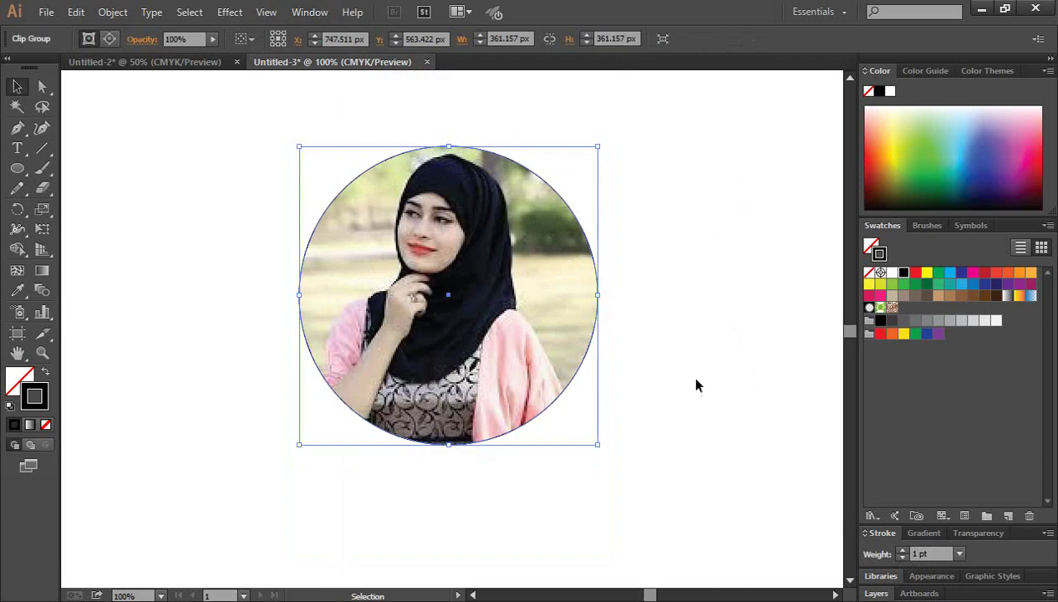
pyautogui.click(902, 551)
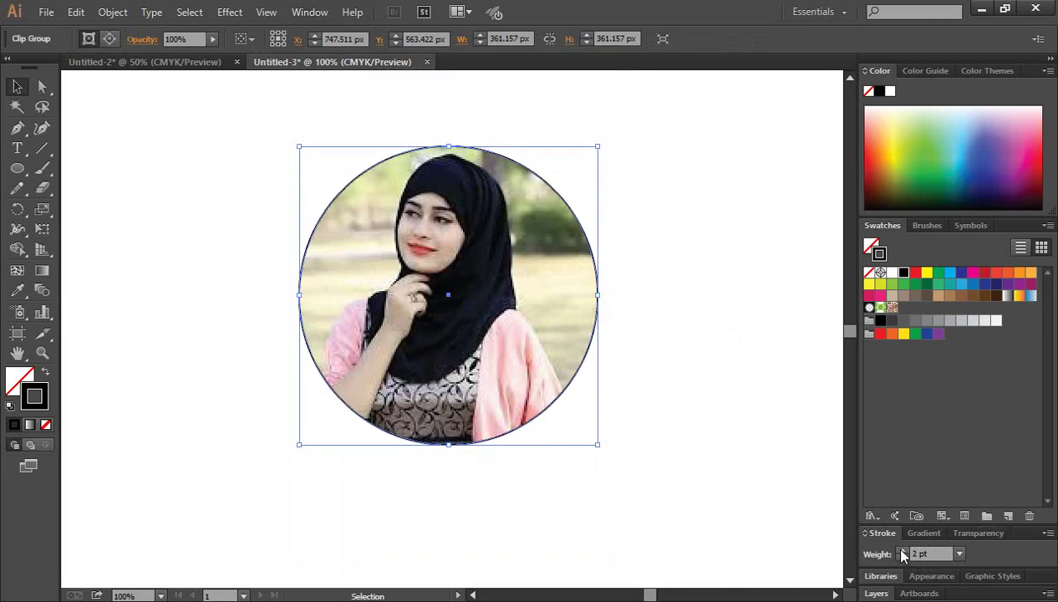
pyautogui.click(902, 551)
pyautogui.click(902, 551)
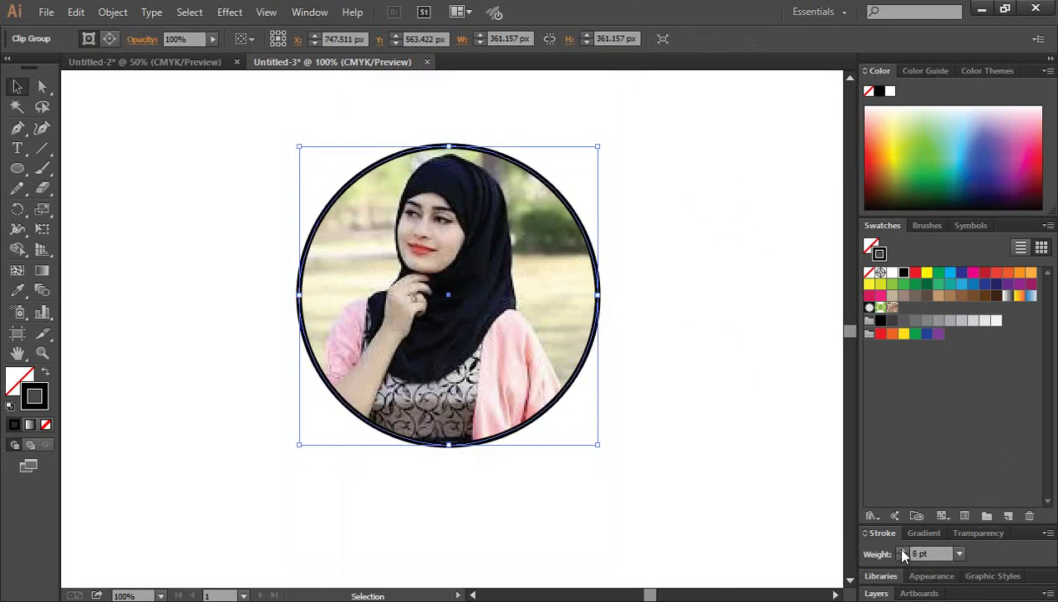
pyautogui.click(728, 440)
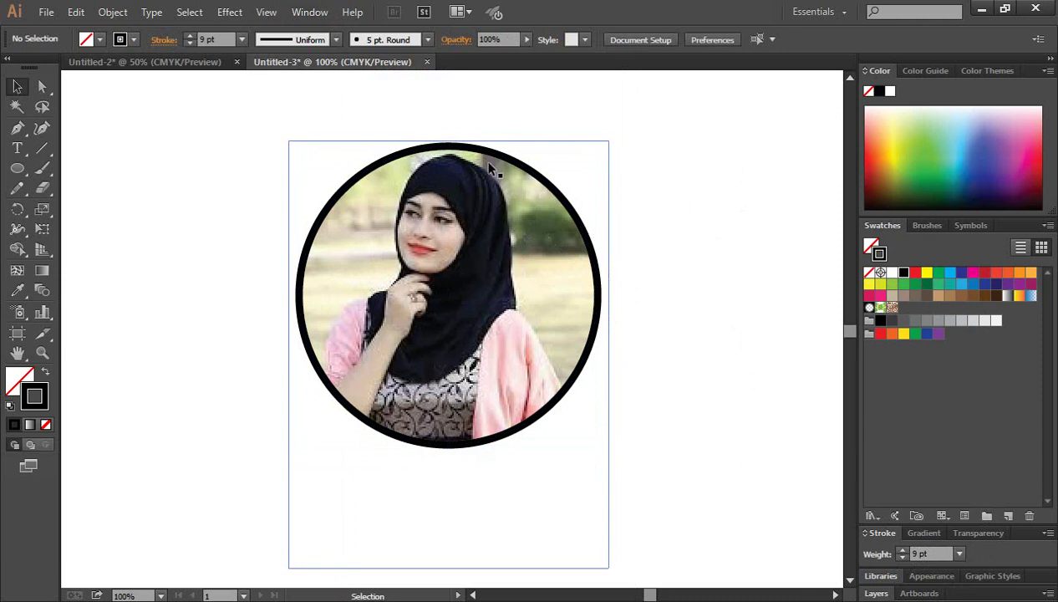
pyautogui.hotkey('ctrl', 'shift', 'h')
# Move the clipped photo to the left and set its stroke weight to 12 pt.
pyautogui.click(498, 335)
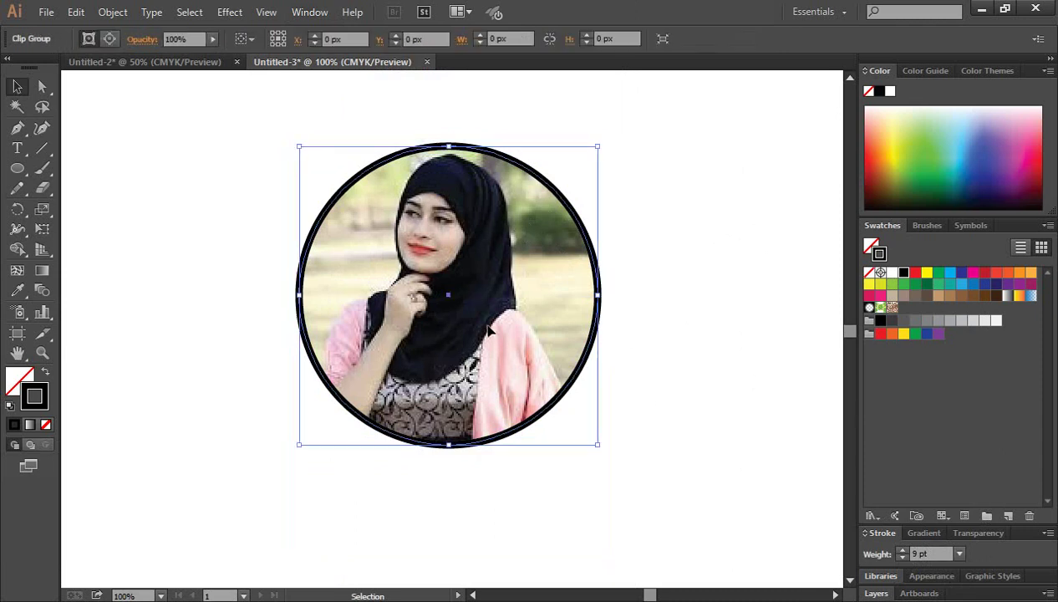
pyautogui.moveTo(472, 372); pyautogui.dragTo(381, 367)
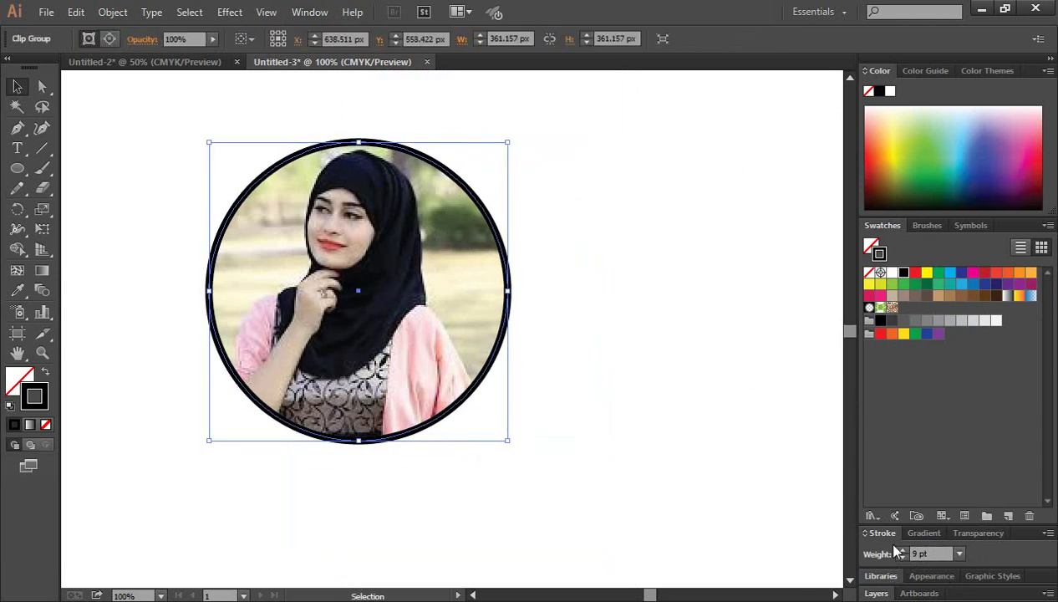
pyautogui.click(902, 551)
pyautogui.click(902, 551)
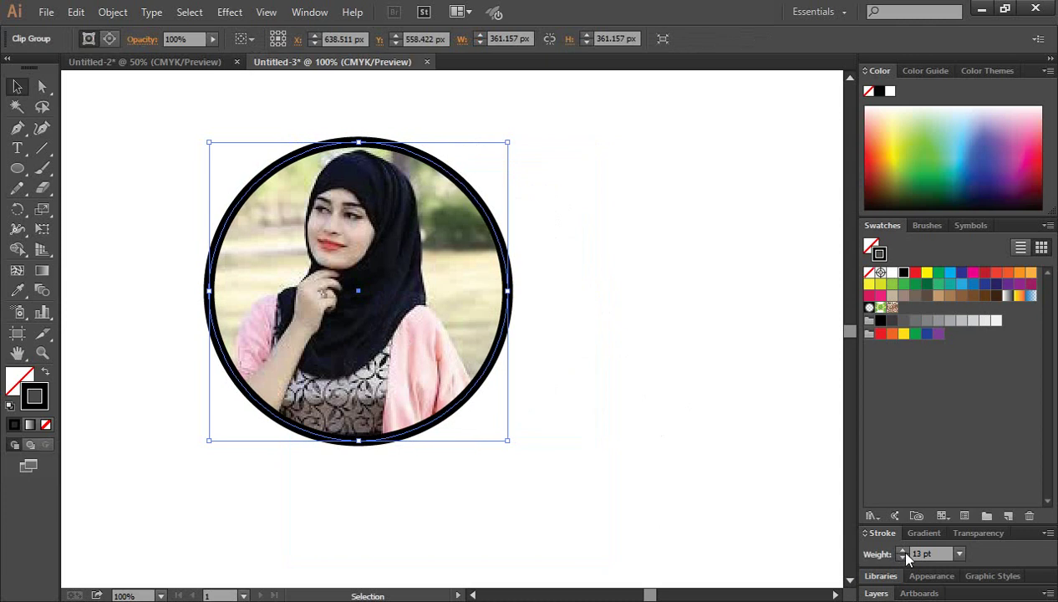
pyautogui.click(902, 557)
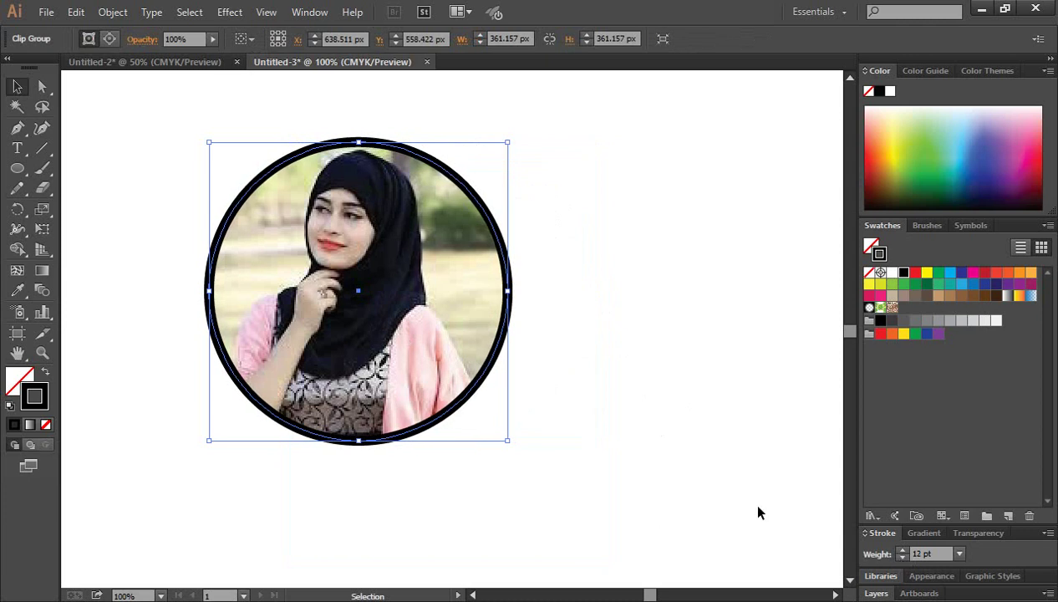
pyautogui.click(695, 484)
pyautogui.click(331, 314)
# Set the photo circle's stroke to None, nudge it right and down, then deselect.
pyautogui.click(46, 425)
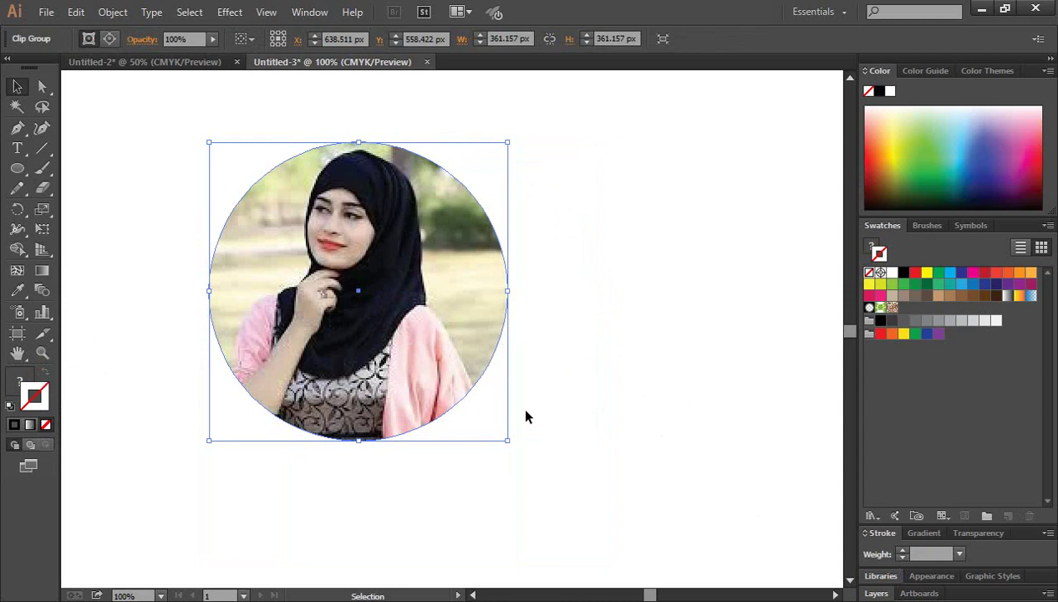
pyautogui.click(552, 402)
pyautogui.moveTo(378, 285); pyautogui.dragTo(404, 325)
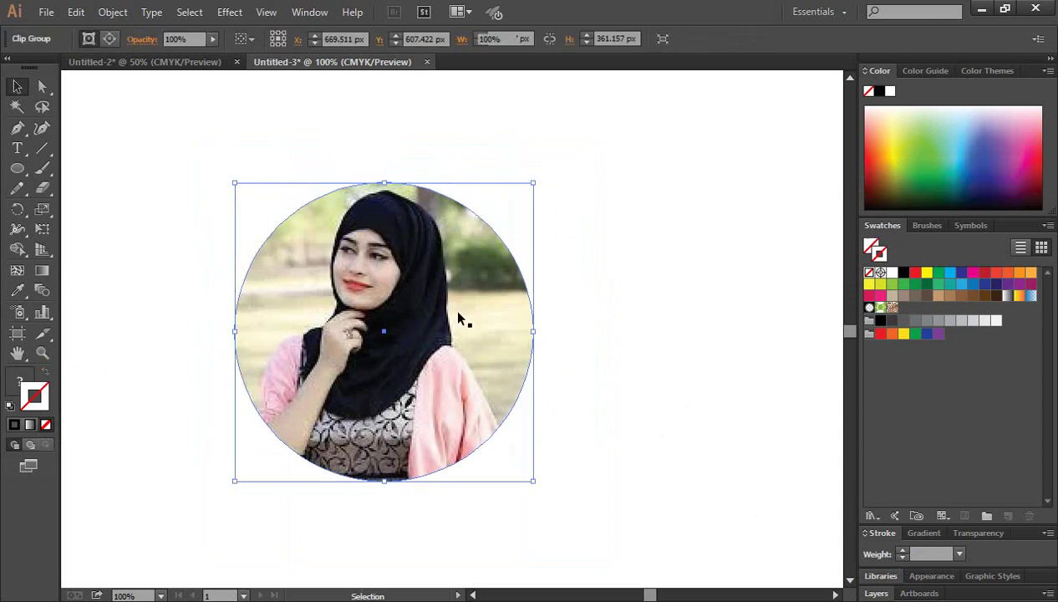
pyautogui.hotkey('ctrl', 'shift', 'a')
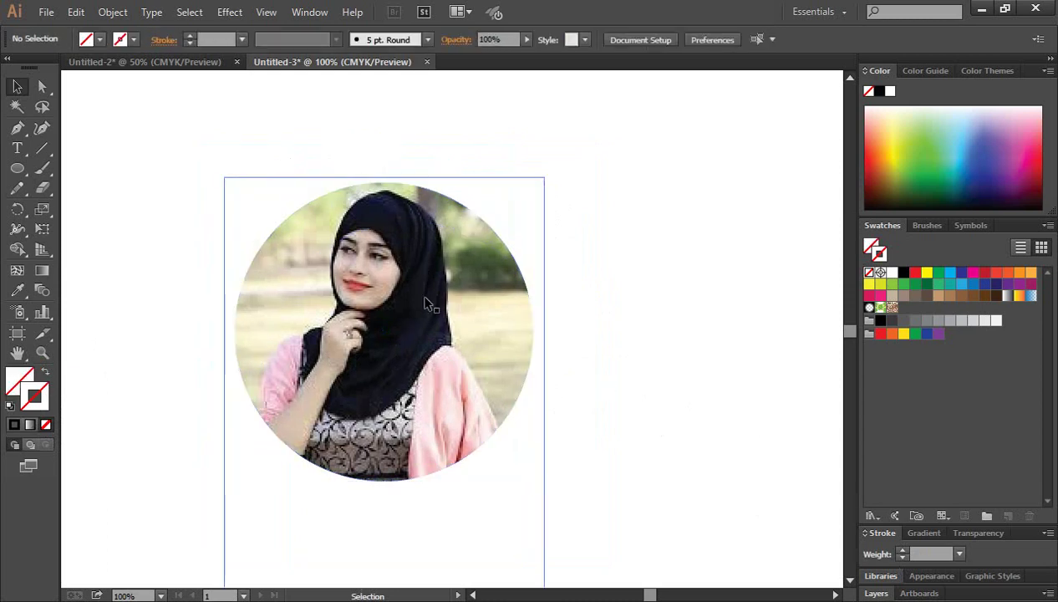
# Select the empty circle outline and drag it down and left, closer to the photo.
pyautogui.hotkey('ctrl', '-')
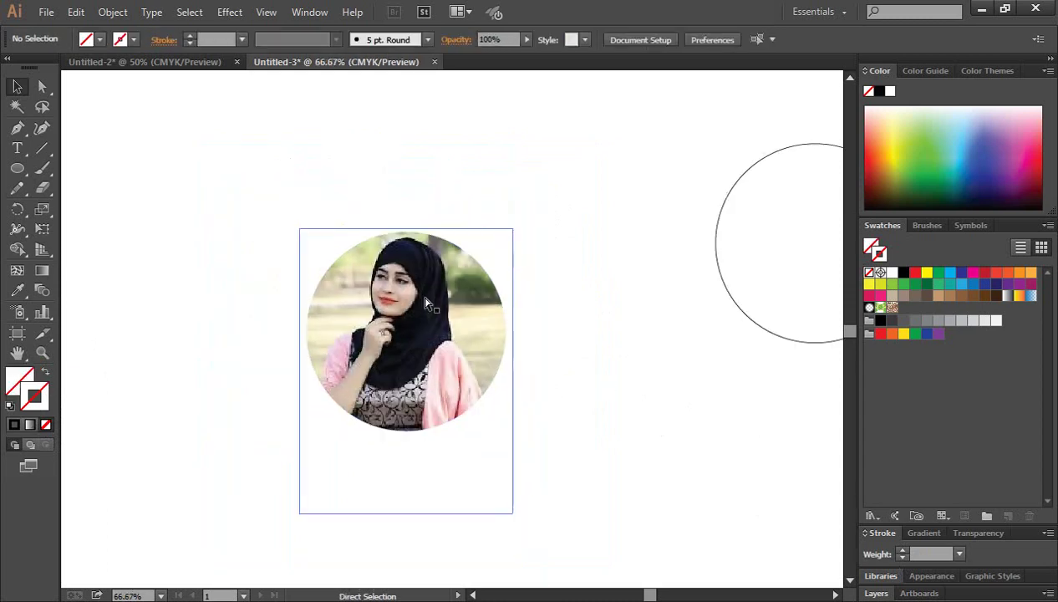
pyautogui.hotkey('ctrl', '-')
pyautogui.hotkey('ctrl', '+')
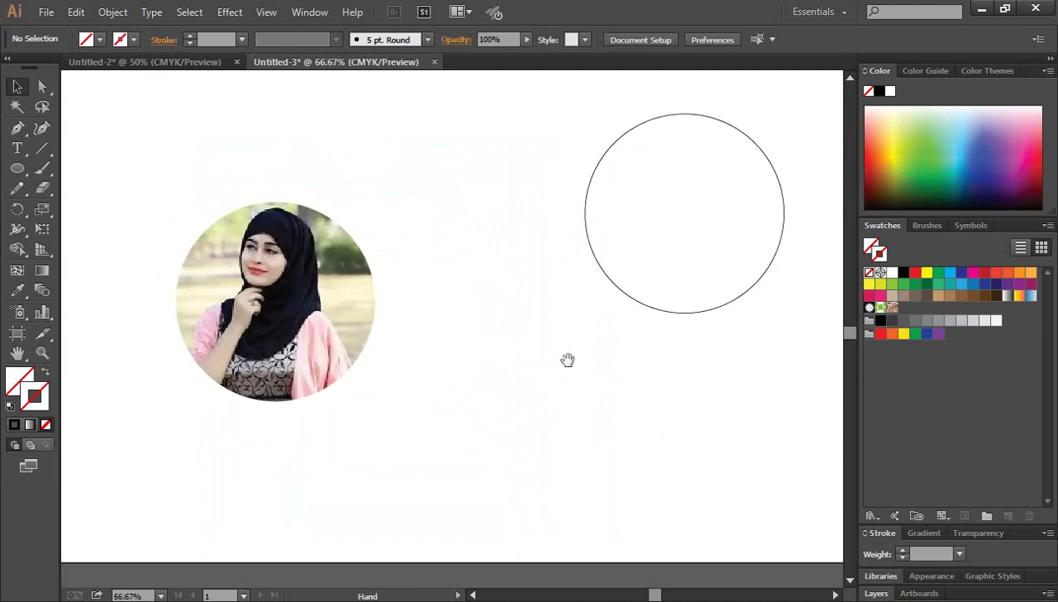
pyautogui.click(639, 311)
pyautogui.moveTo(638, 312); pyautogui.dragTo(602, 342)
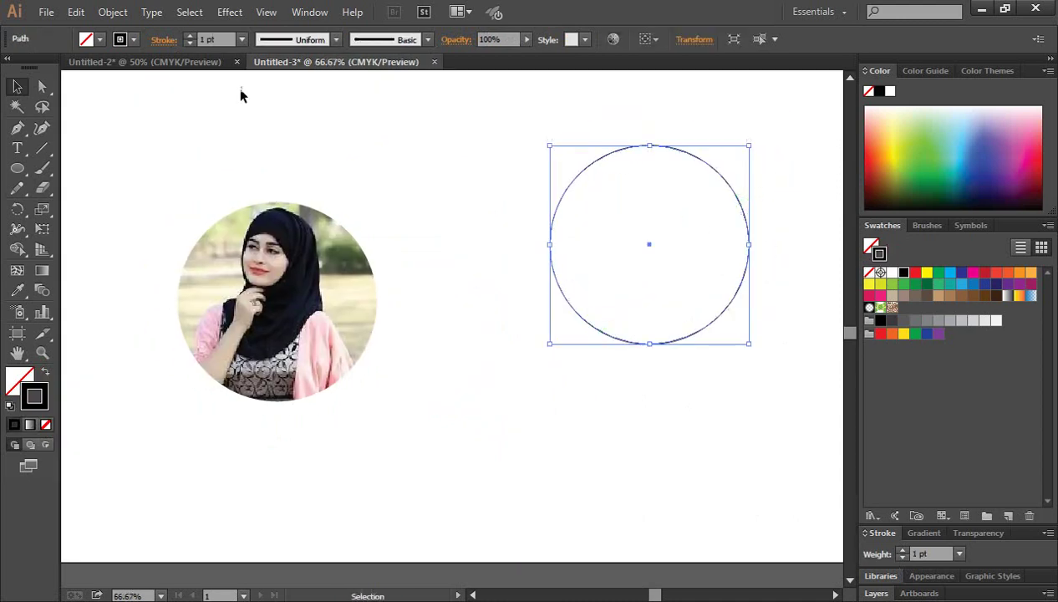
# Raise the empty circle's stroke weight to 12 pt.
pyautogui.click(190, 36)
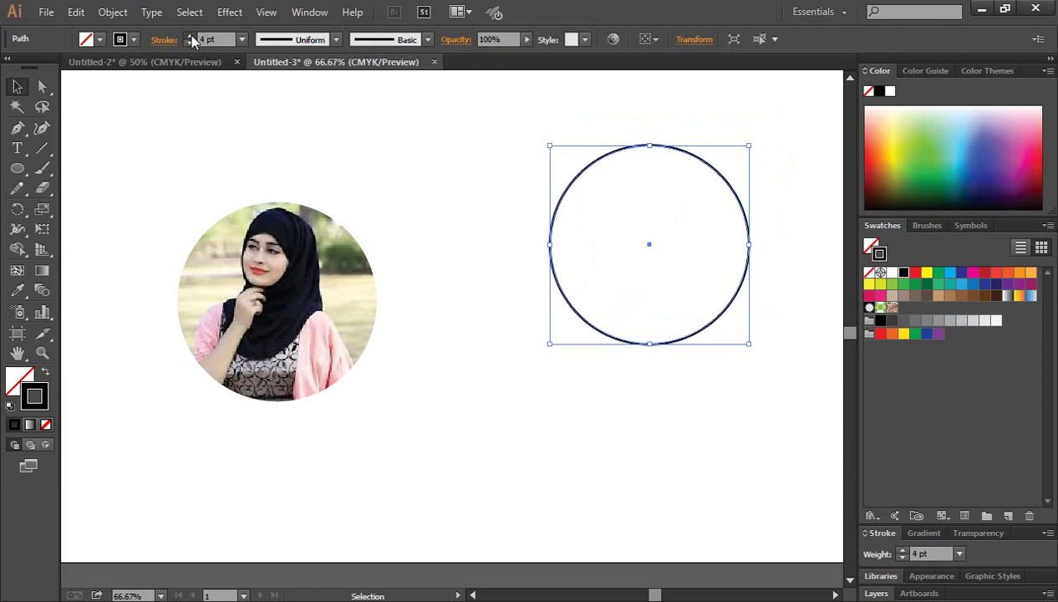
pyautogui.click(190, 36)
pyautogui.click(189, 36)
pyautogui.click(190, 36)
pyautogui.click(190, 36)
pyautogui.click(190, 36)
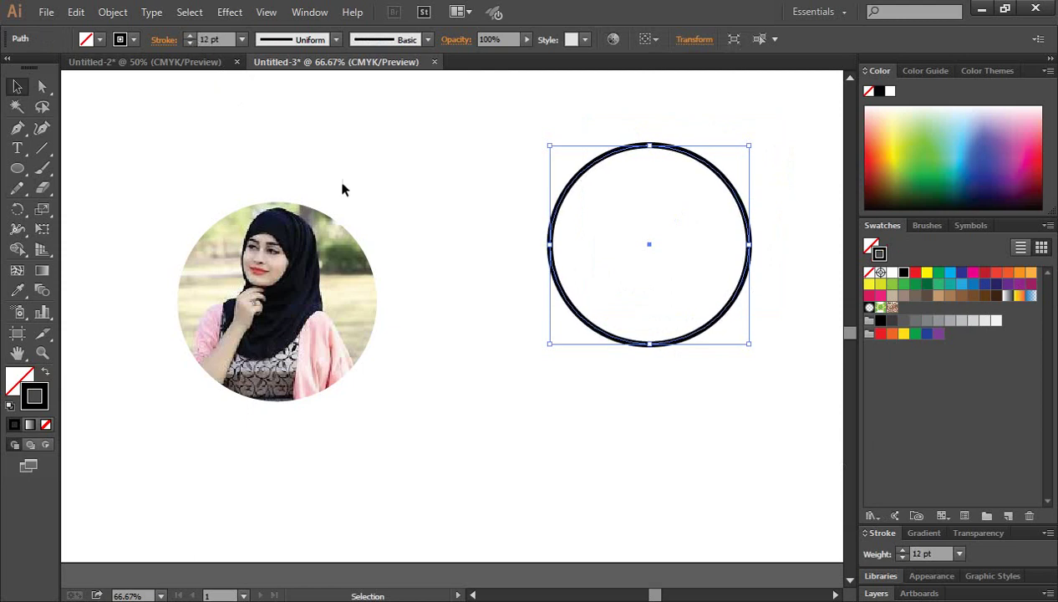
pyautogui.click(389, 172)
# Select the ring and photo together and align their horizontal and vertical centres.
pyautogui.moveTo(155, 142)
pyautogui.mouseDown()
pyautogui.moveTo(353, 264)
pyautogui.moveTo(717, 363)
pyautogui.mouseUp()
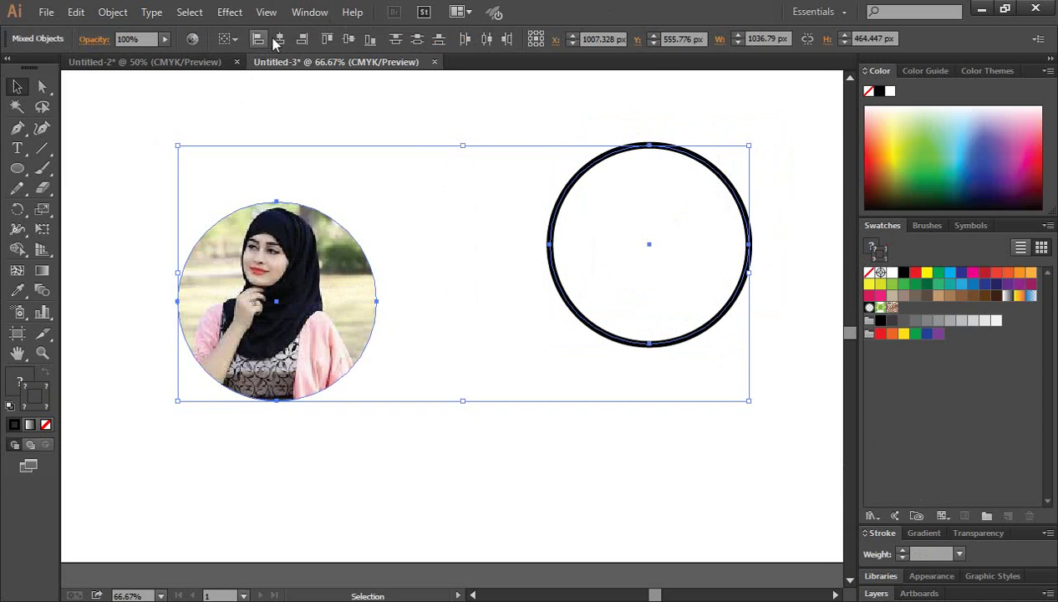
pyautogui.click(280, 41)
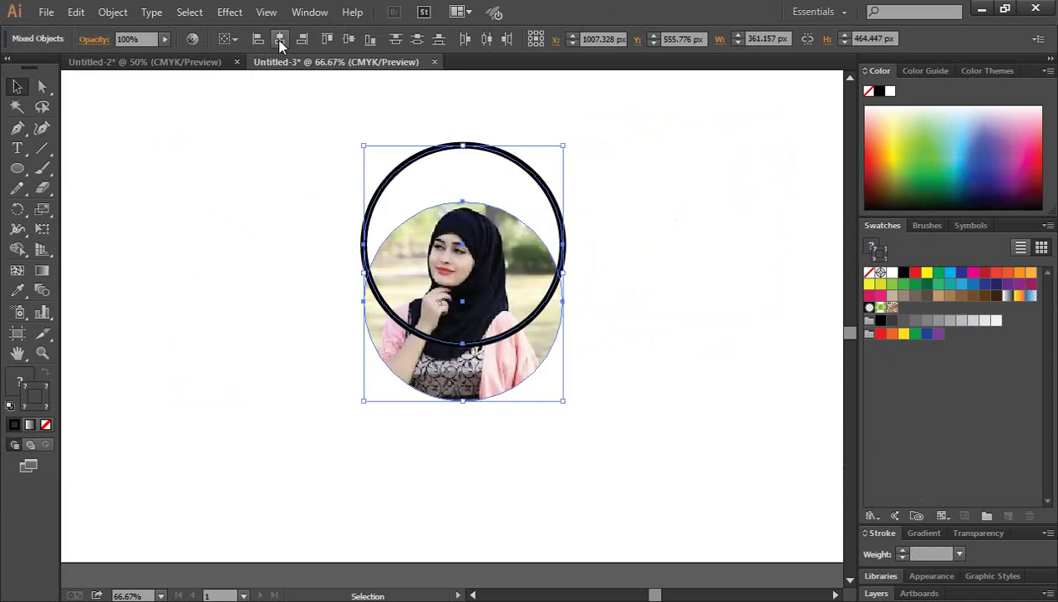
pyautogui.click(349, 42)
pyautogui.click(715, 304)
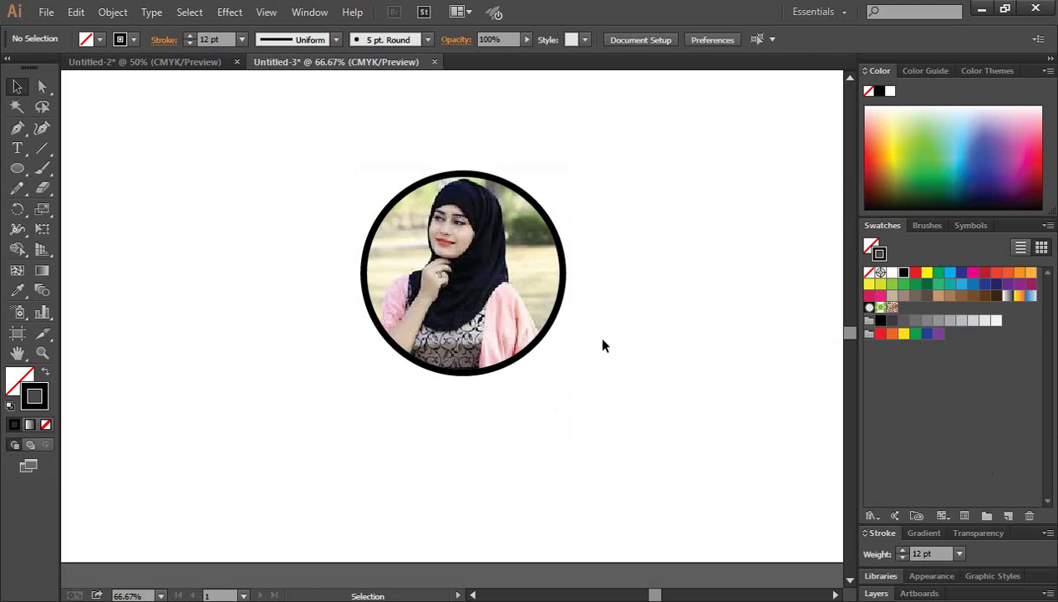
pyautogui.hotkey('ctrl', '1')
pyautogui.moveTo(642, 317); pyautogui.dragTo(678, 329)
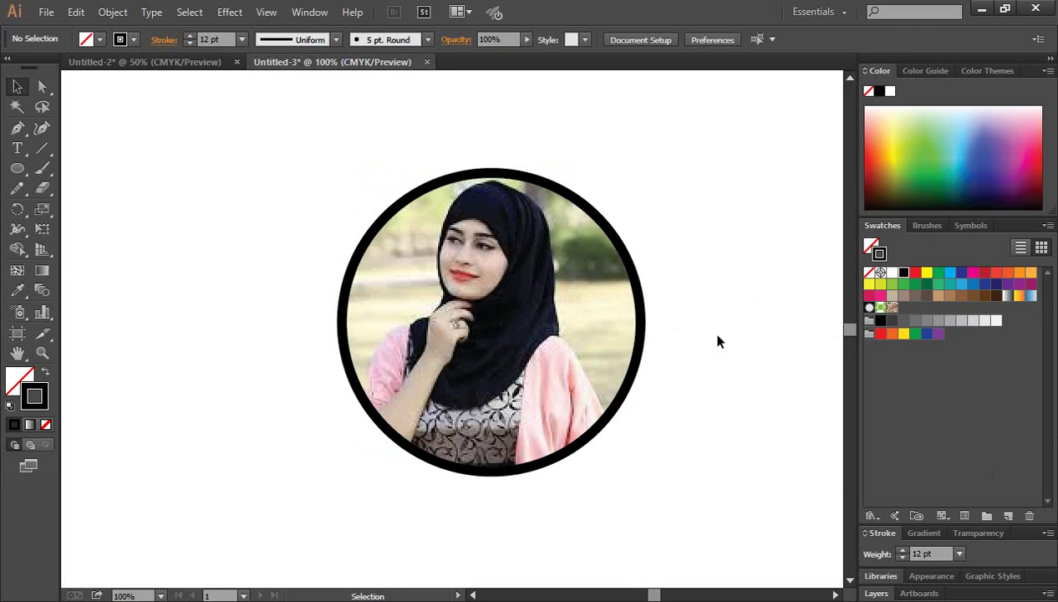
pyautogui.click(505, 174)
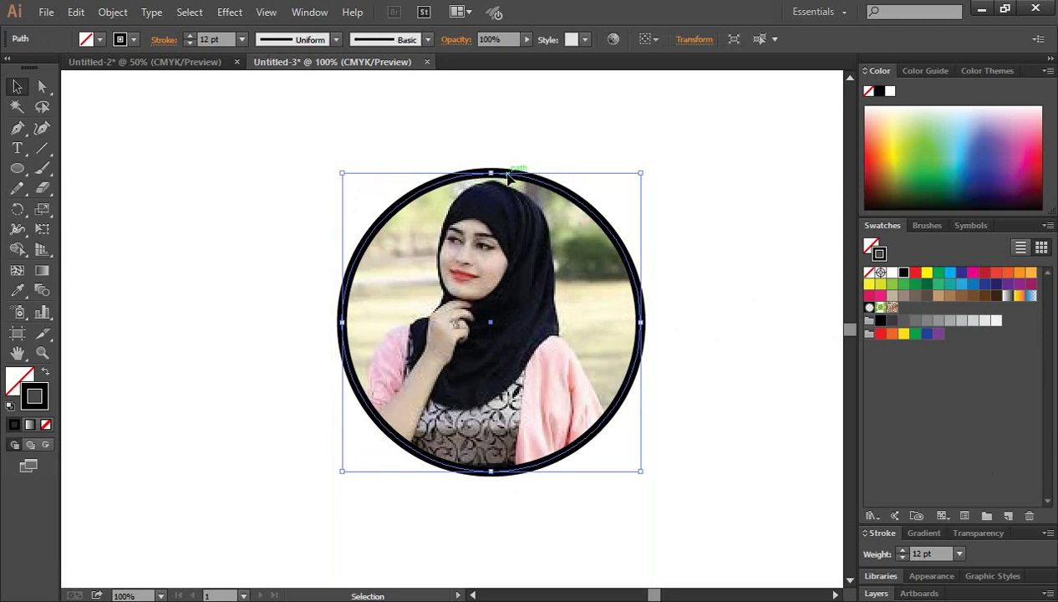
pyautogui.click(733, 269)
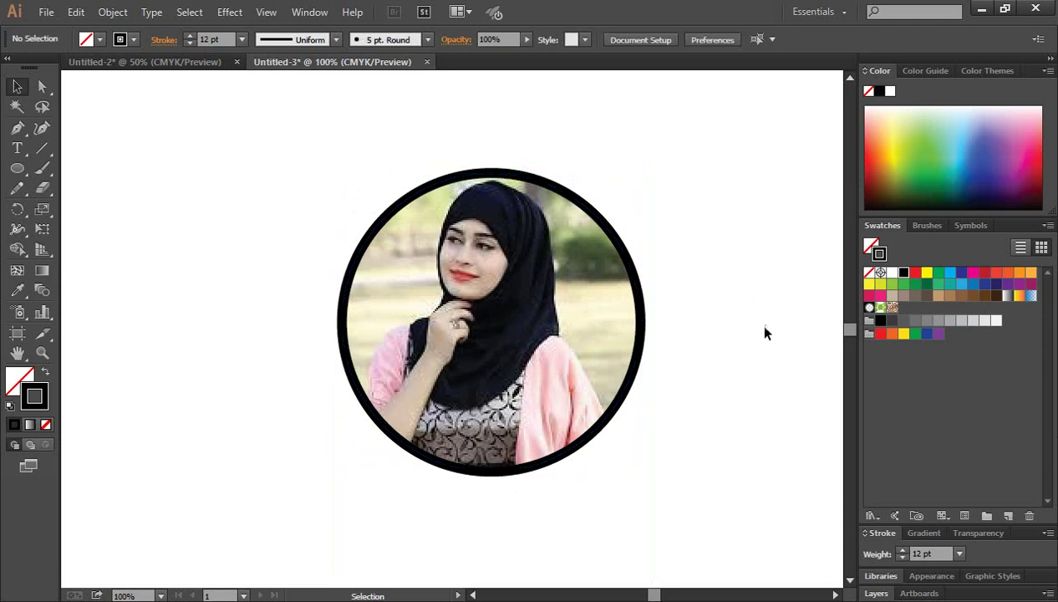
pyautogui.scroll(1, 762, 340)
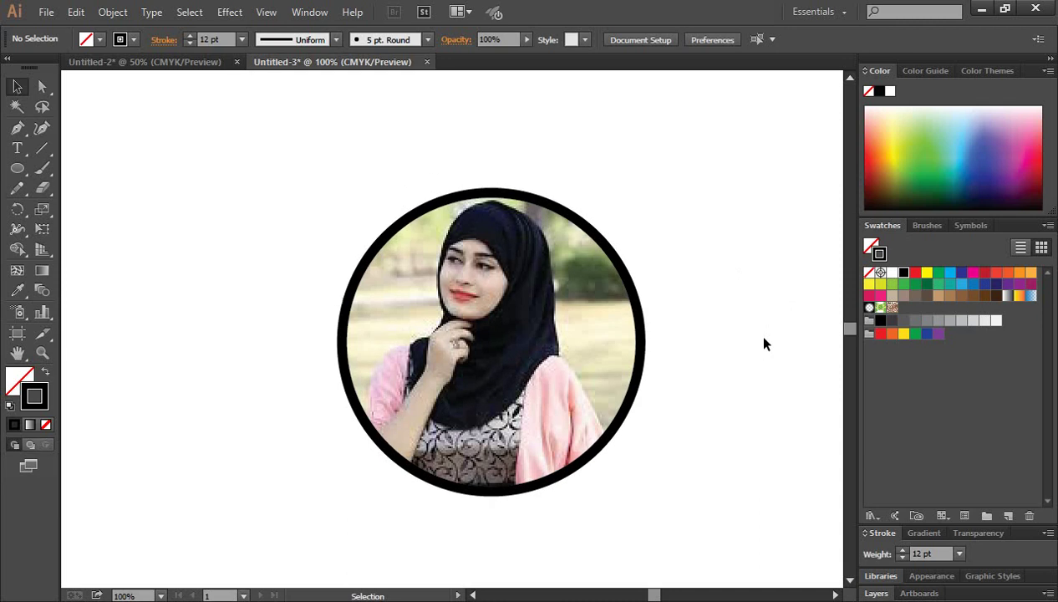